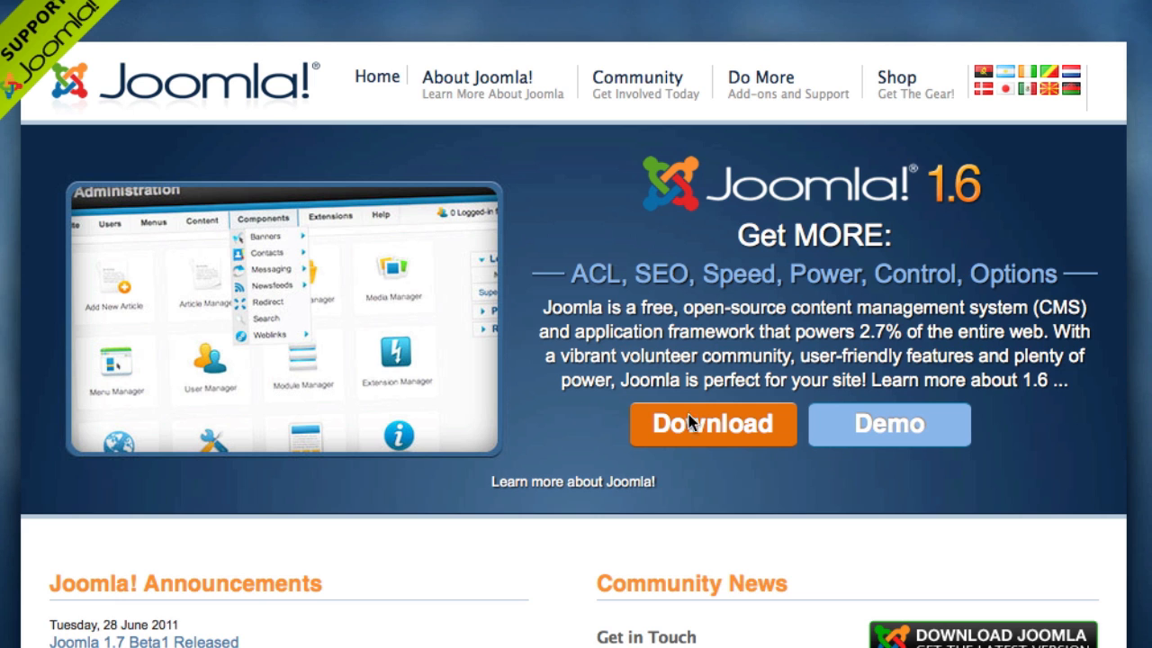
Step: Download the Joomla 1.6.4 Full Package ZIP and save it to disk
{"action": "left_click", "coordinate": [735, 436]}
{"action": "left_click", "coordinate": [735, 437]}
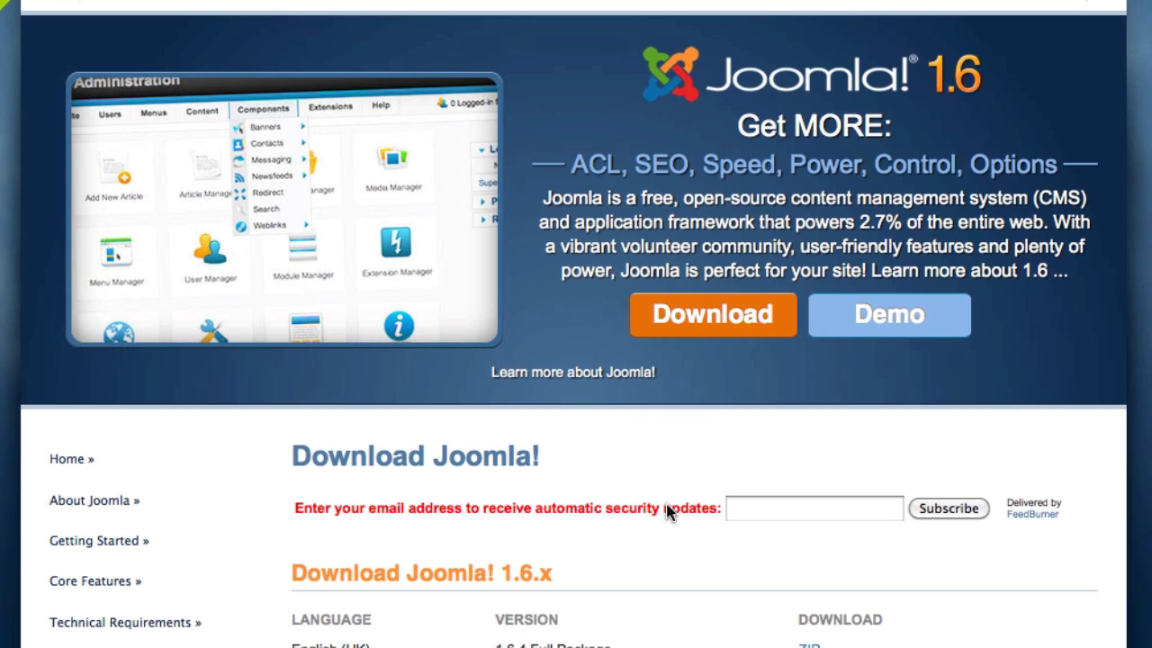
{"action": "scroll", "coordinate": [637, 606], "scroll_direction": "down", "scroll_amount": 3}
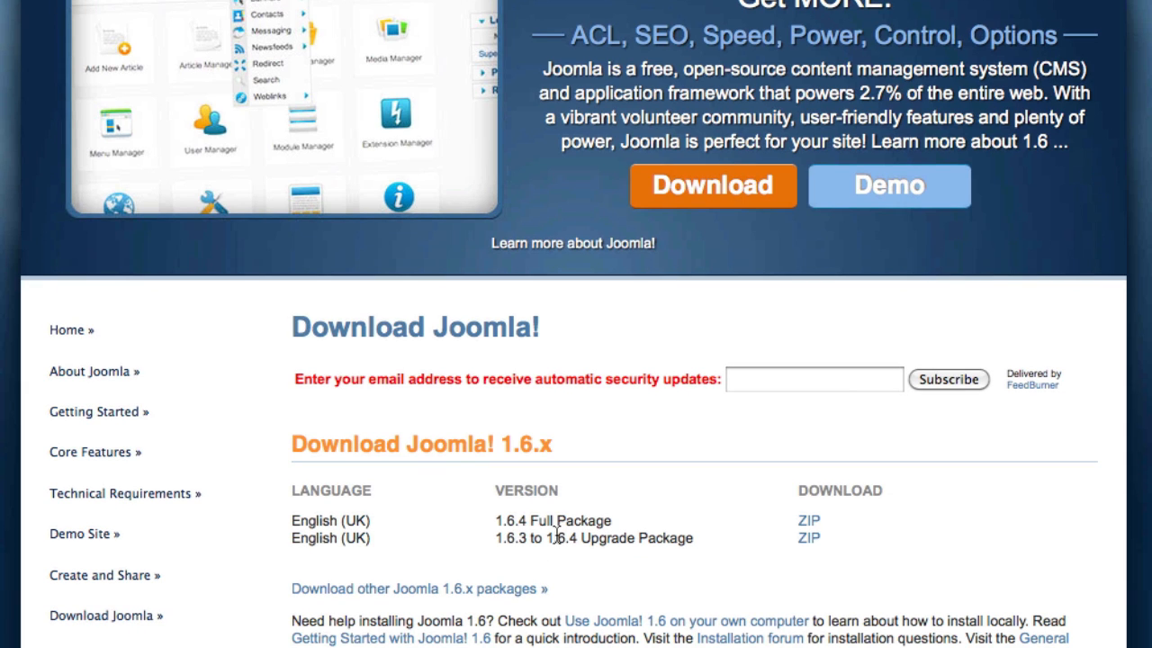
{"action": "left_click", "coordinate": [812, 524]}
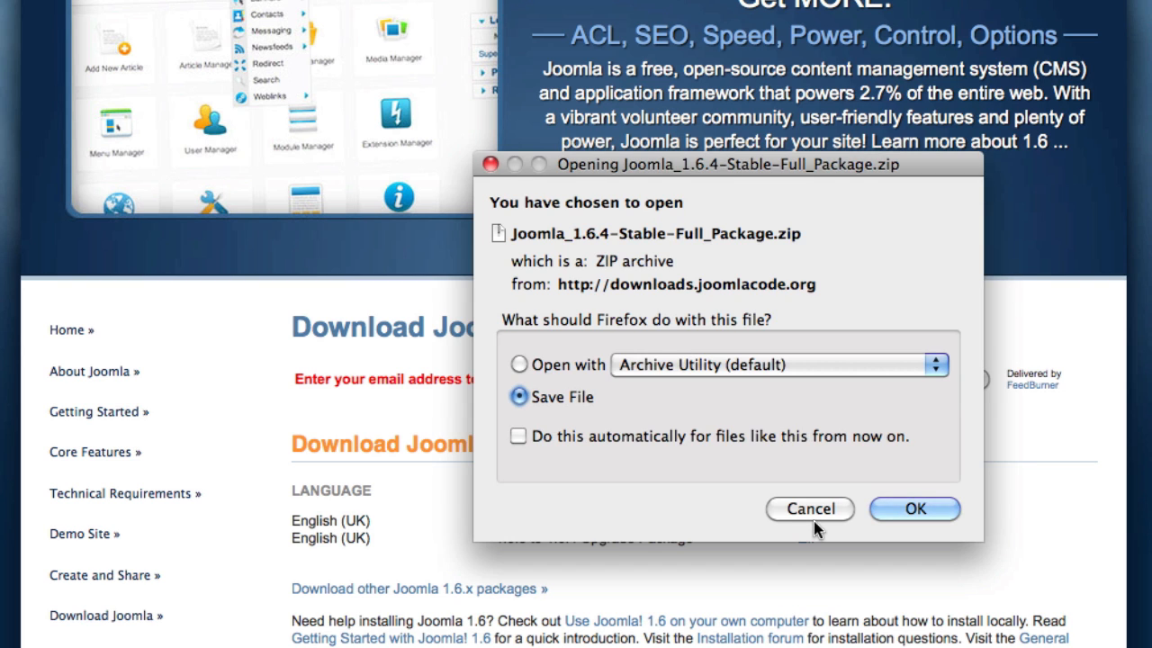
{"action": "left_click", "coordinate": [895, 510]}
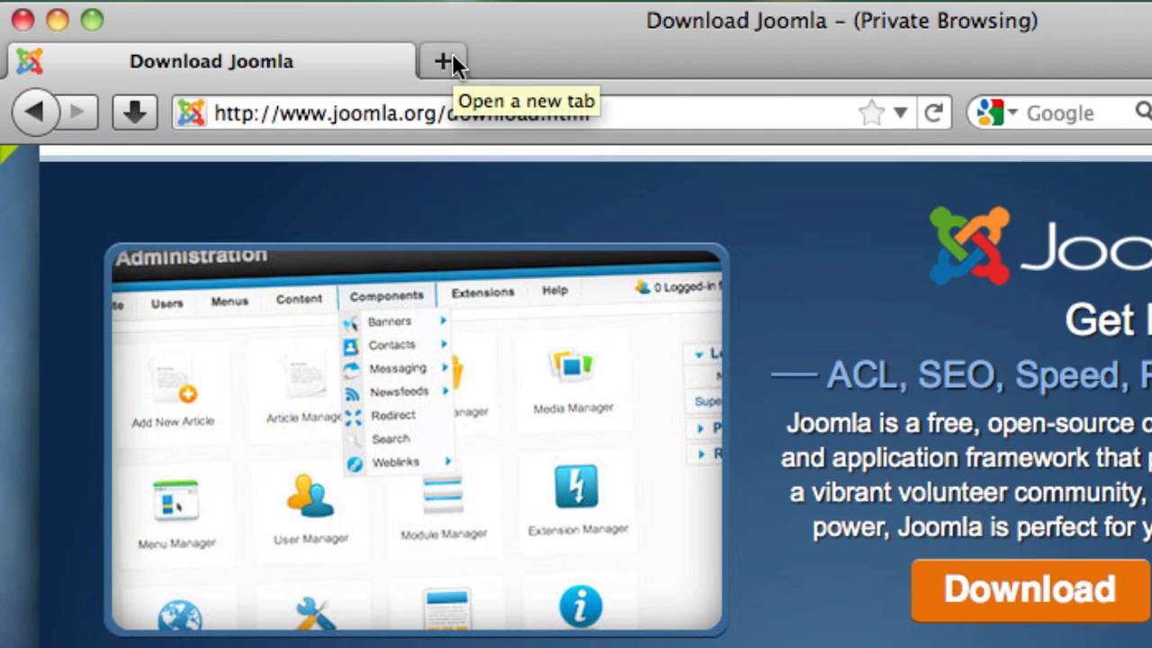
Step: Load droplinemenu.com/cpanel in a new tab and scroll down to the Files section
{"action": "left_click", "coordinate": [450, 57]}
{"action": "type", "text": "droplinemenu.com/cpanel"}
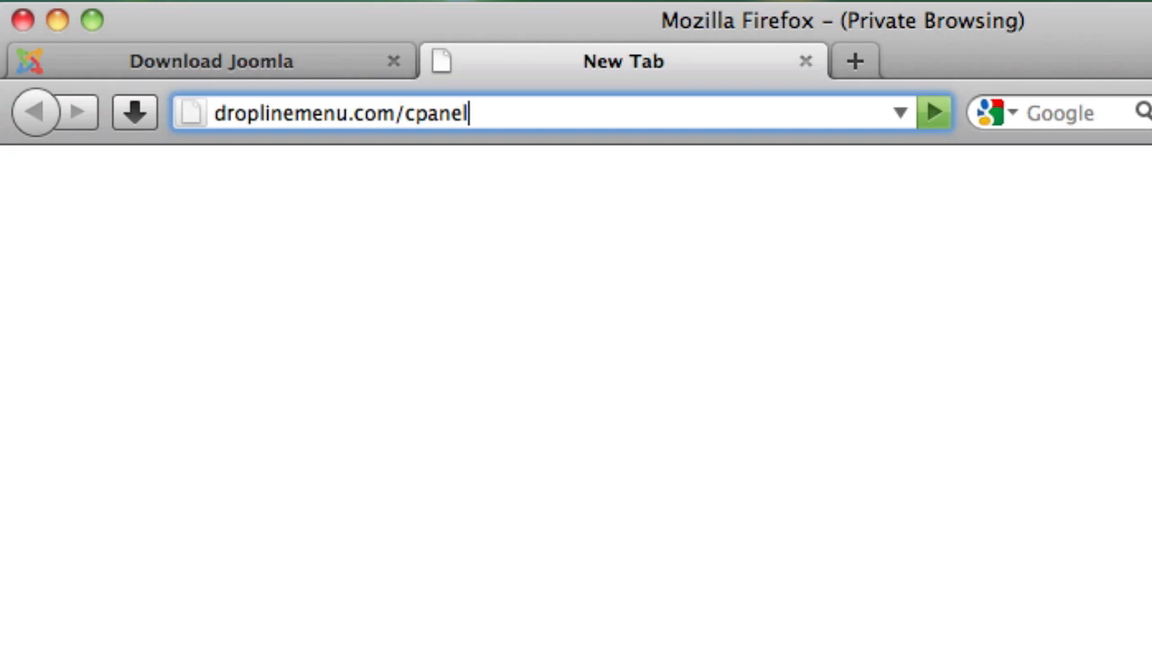
{"action": "key", "text": "Return"}
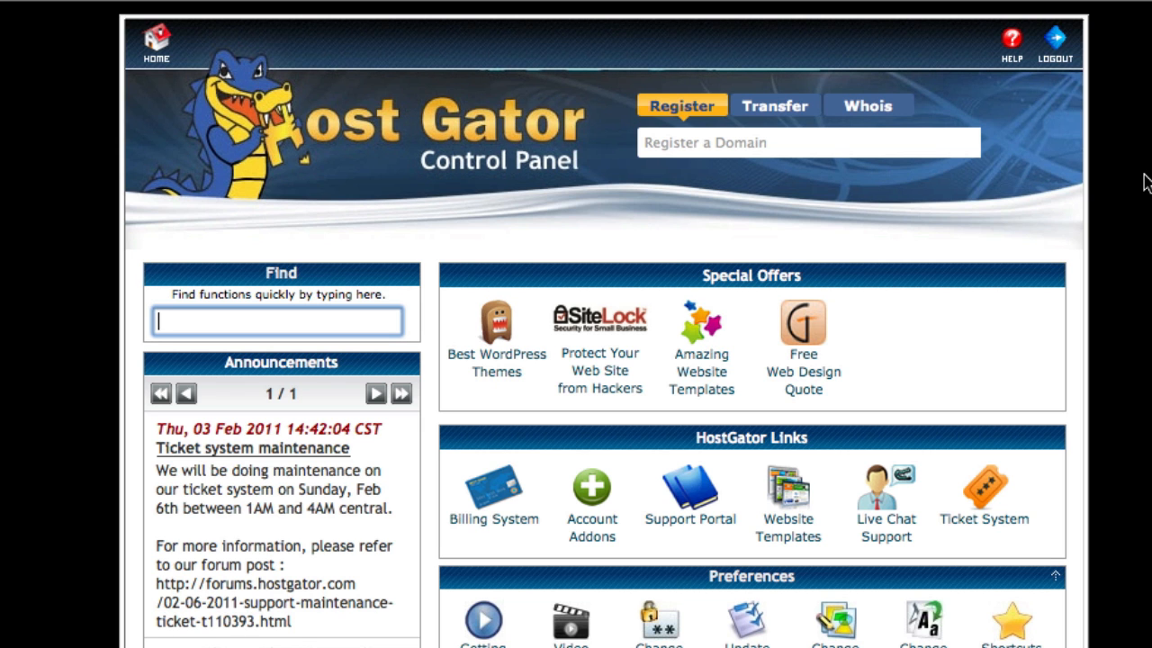
{"action": "scroll", "coordinate": [1145, 182], "scroll_direction": "down", "scroll_amount": 10}
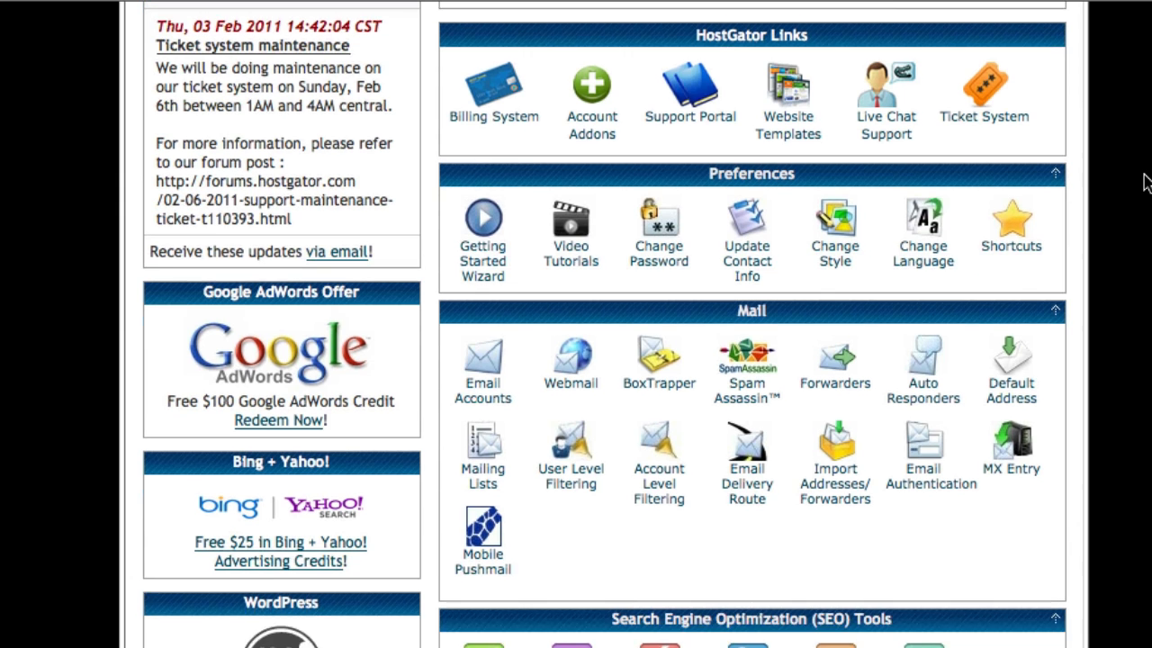
{"action": "scroll", "coordinate": [657, 333], "scroll_direction": "down", "scroll_amount": 5}
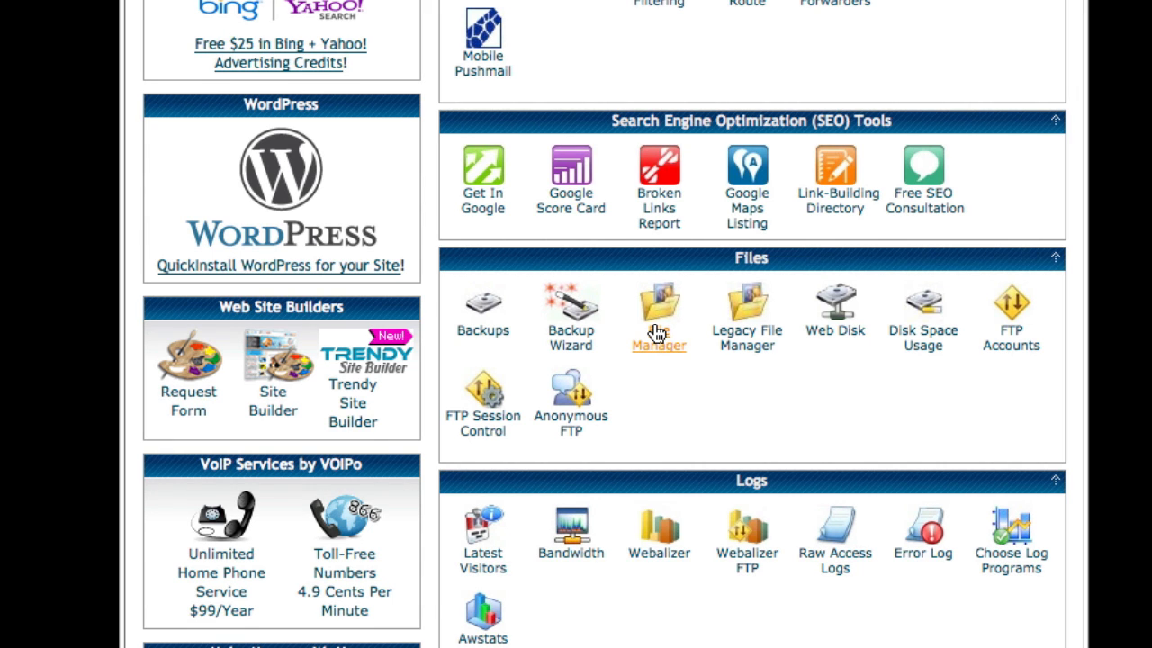
Step: Open File Manager on the public_html web root and go to its Upload files page
{"action": "left_click", "coordinate": [656, 332]}
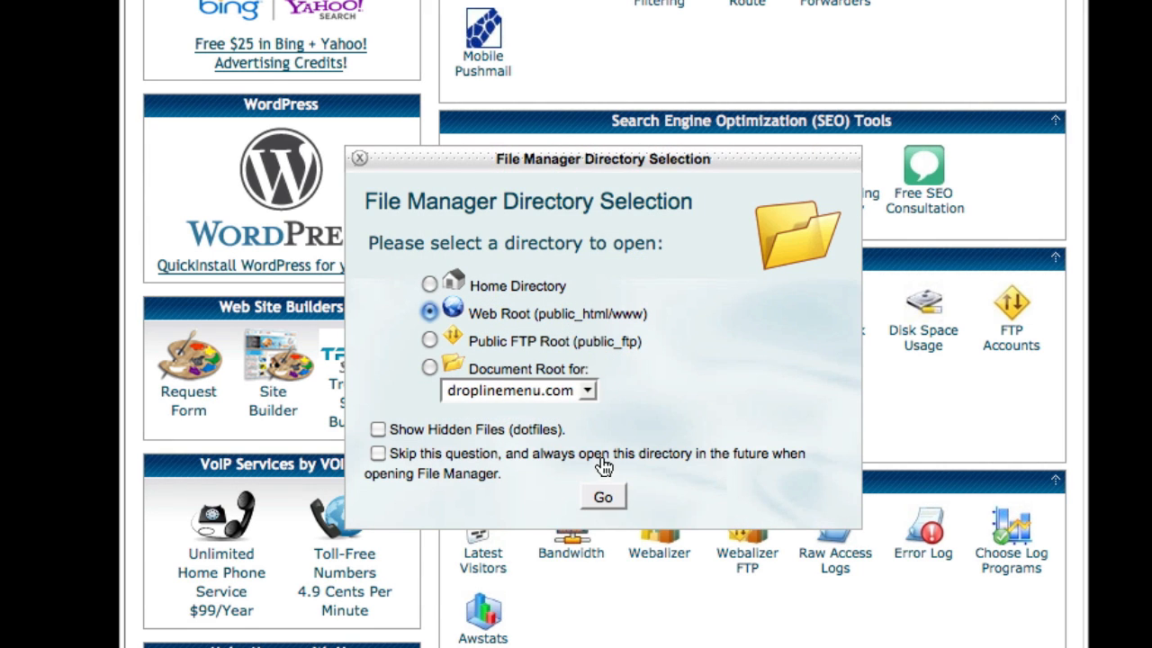
{"action": "left_click", "coordinate": [617, 501]}
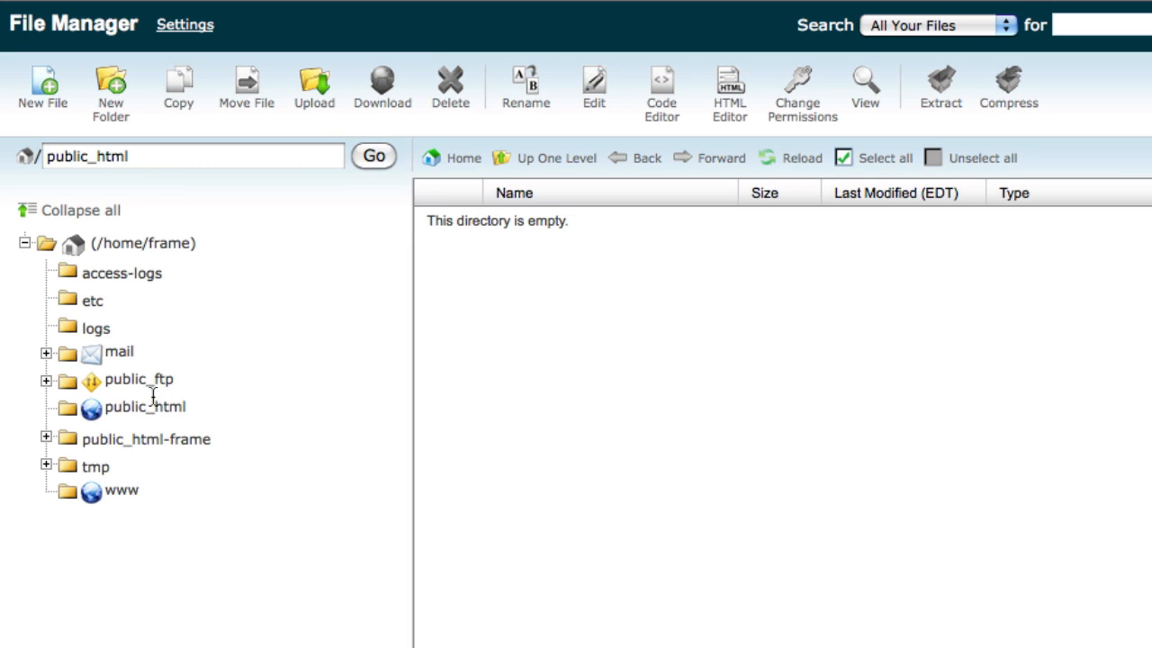
{"action": "left_click", "coordinate": [153, 416]}
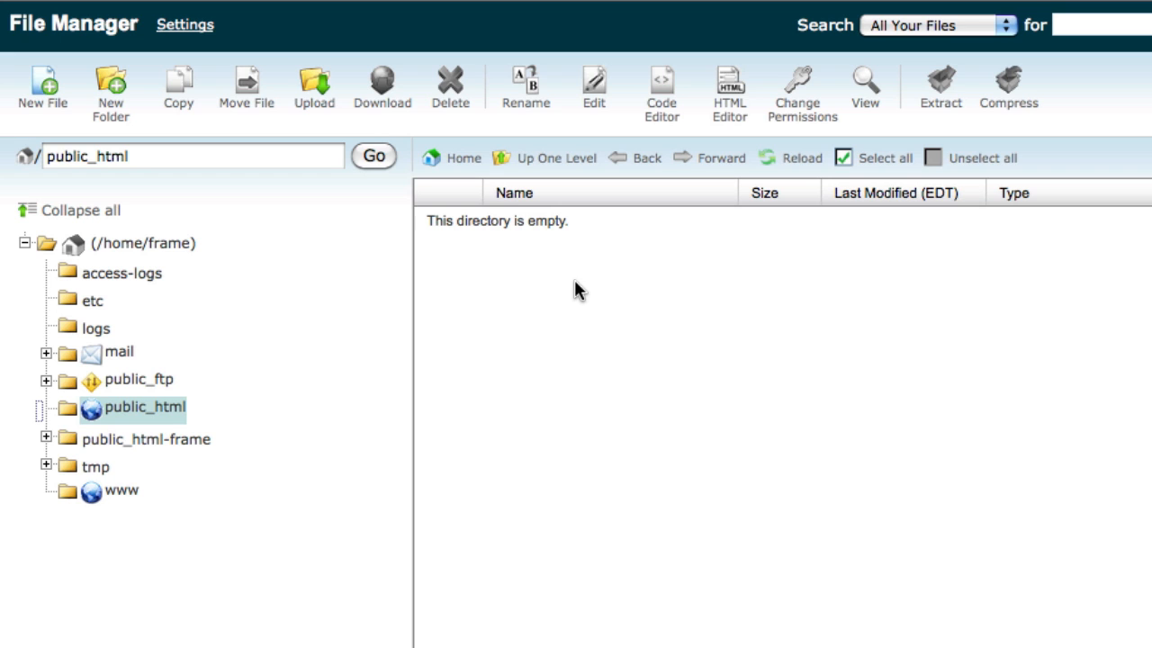
{"action": "left_click", "coordinate": [326, 105]}
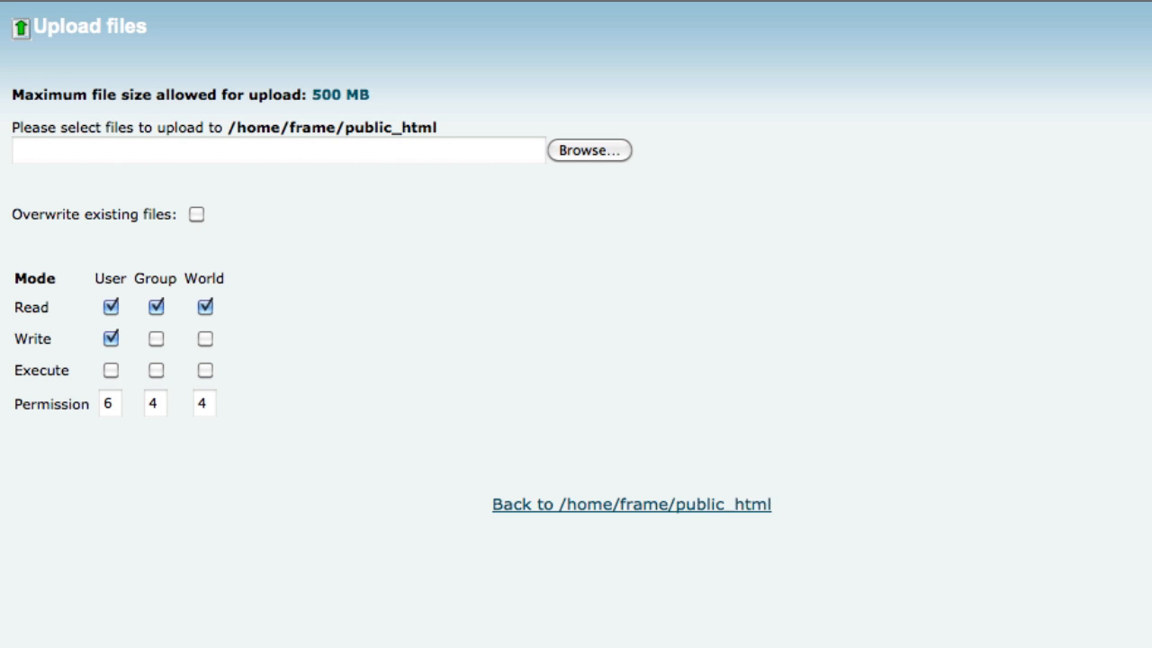
Step: Extract the uploaded Joomla_1.6.4 zip into public_html and close the results
{"action": "left_click", "coordinate": [644, 505]}
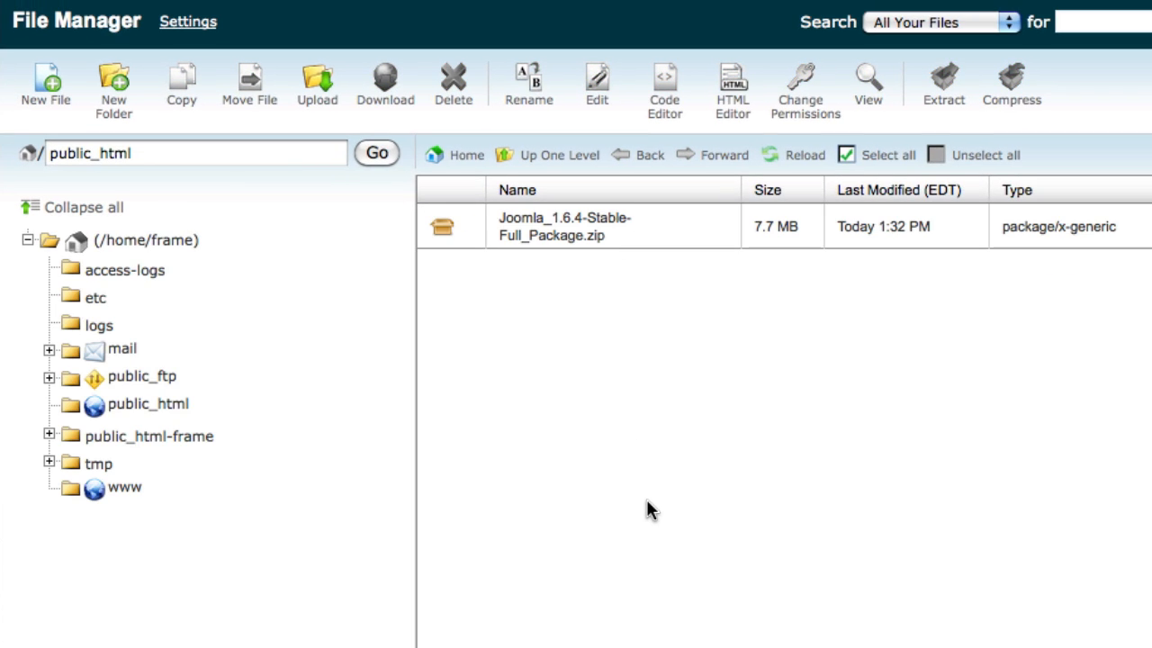
{"action": "left_click", "coordinate": [554, 238]}
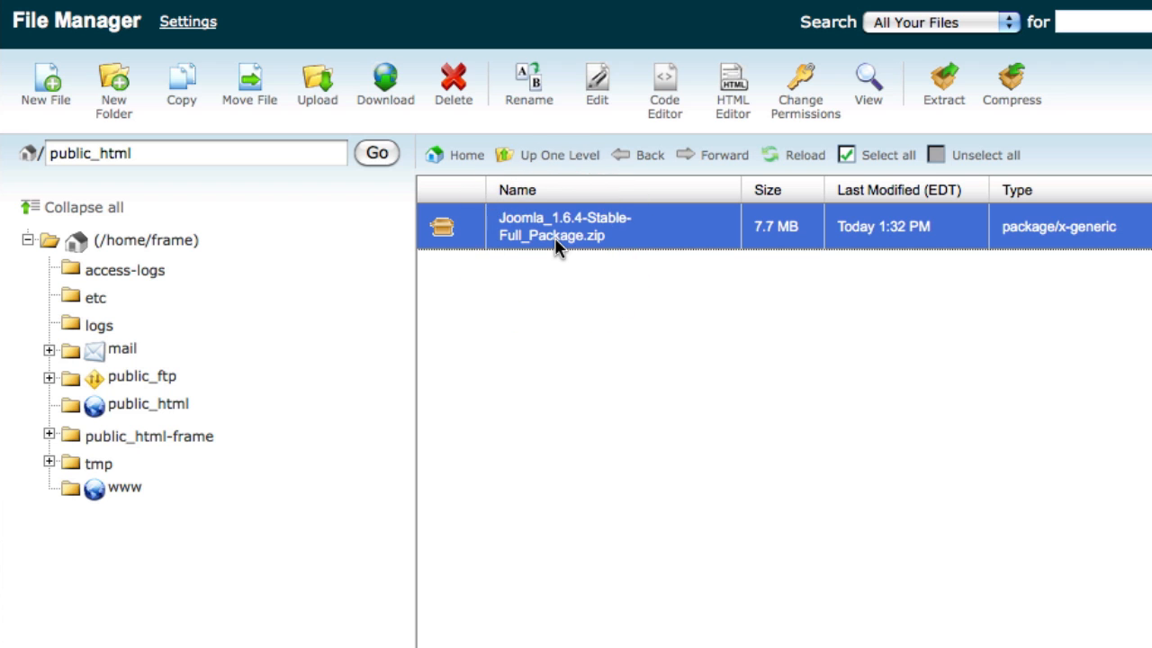
{"action": "left_click", "coordinate": [937, 101]}
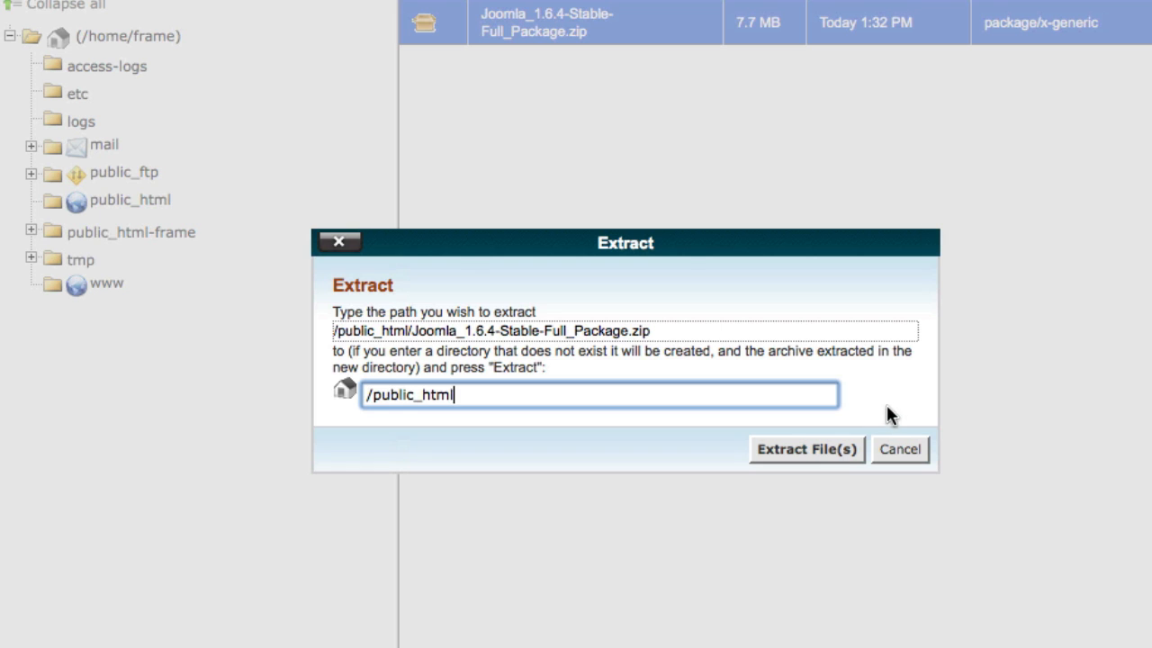
{"action": "left_click", "coordinate": [823, 448]}
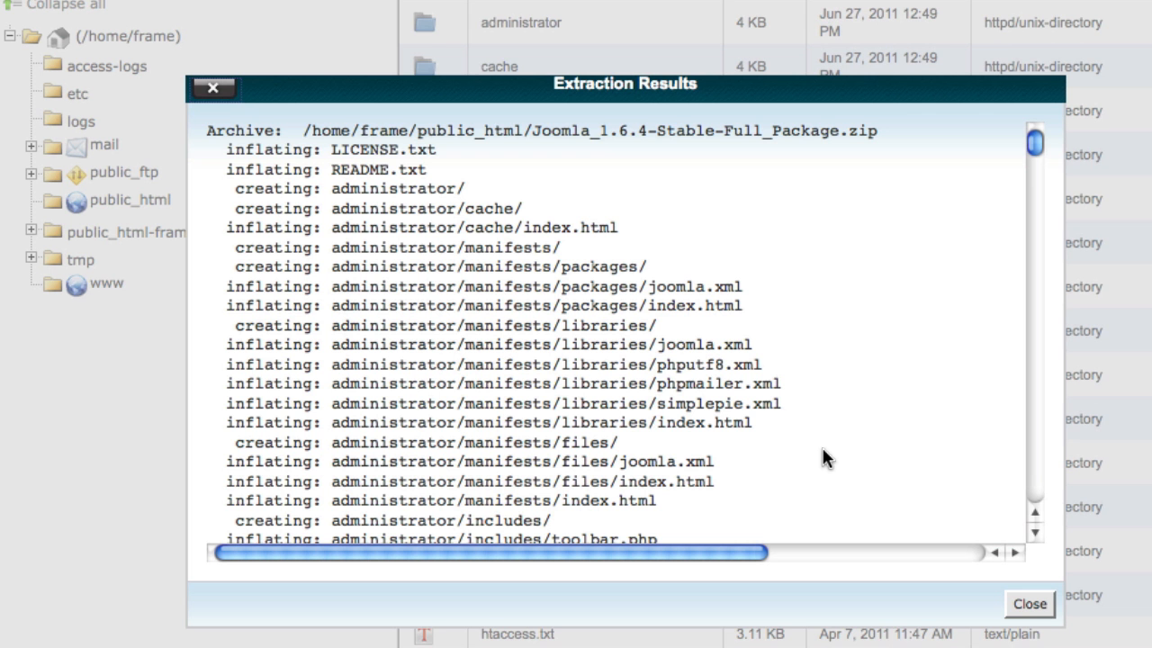
{"action": "left_click", "coordinate": [1029, 604]}
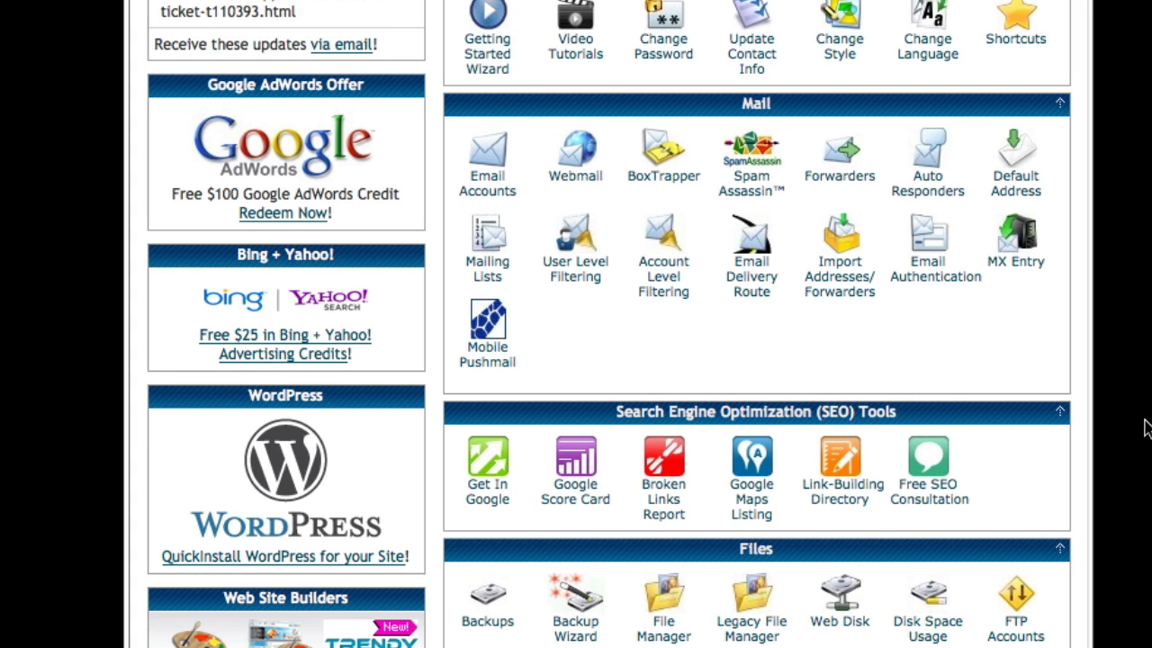
Step: In MySQL Databases, create the database 'dropline' (frame_dropline) and return to the page
{"action": "scroll", "coordinate": [1148, 428], "scroll_direction": "down", "scroll_amount": 5}
{"action": "scroll", "coordinate": [1149, 441], "scroll_direction": "down", "scroll_amount": 3}
{"action": "scroll", "coordinate": [638, 488], "scroll_direction": "down", "scroll_amount": 2}
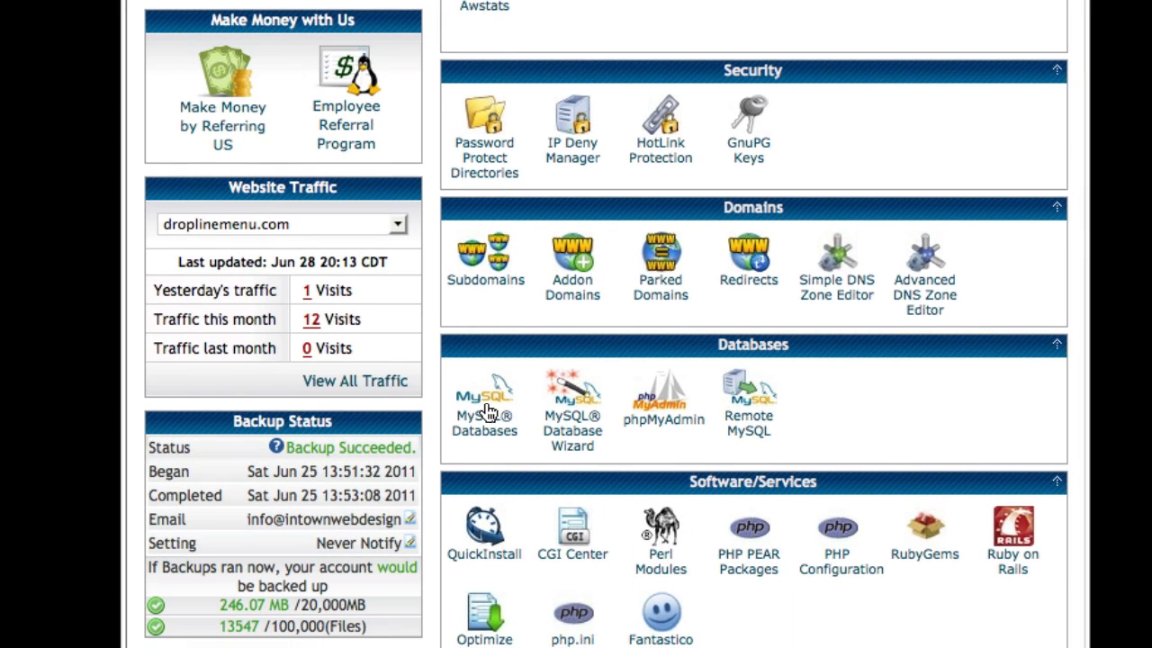
{"action": "left_click", "coordinate": [485, 411]}
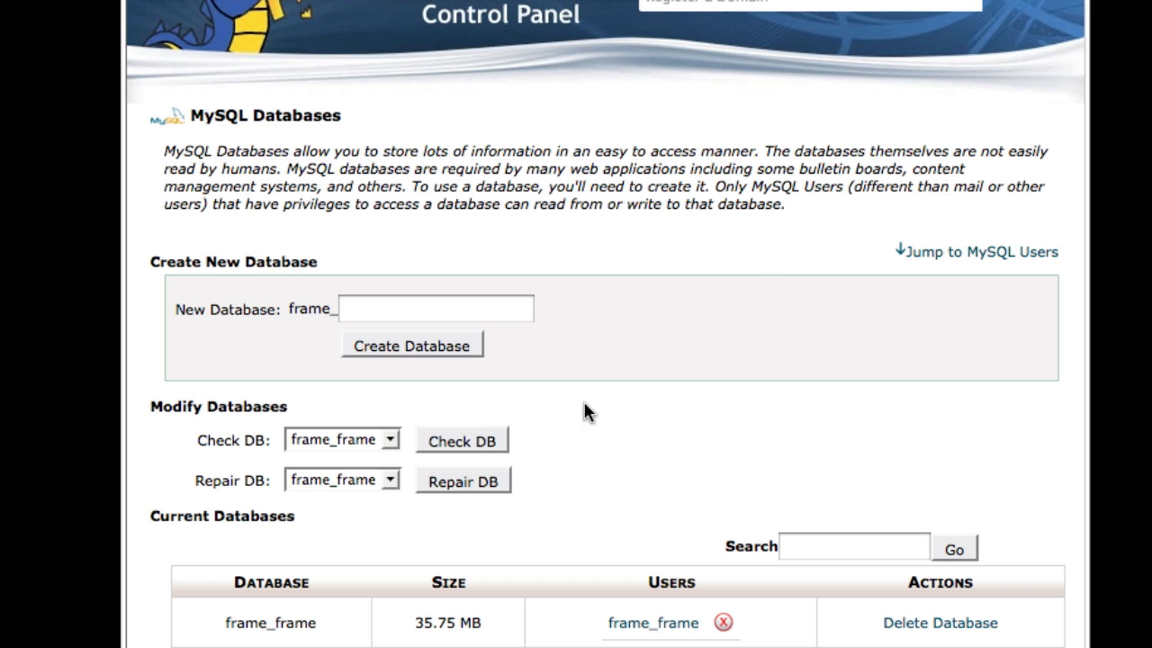
{"action": "scroll", "coordinate": [573, 411], "scroll_direction": "down", "scroll_amount": 2}
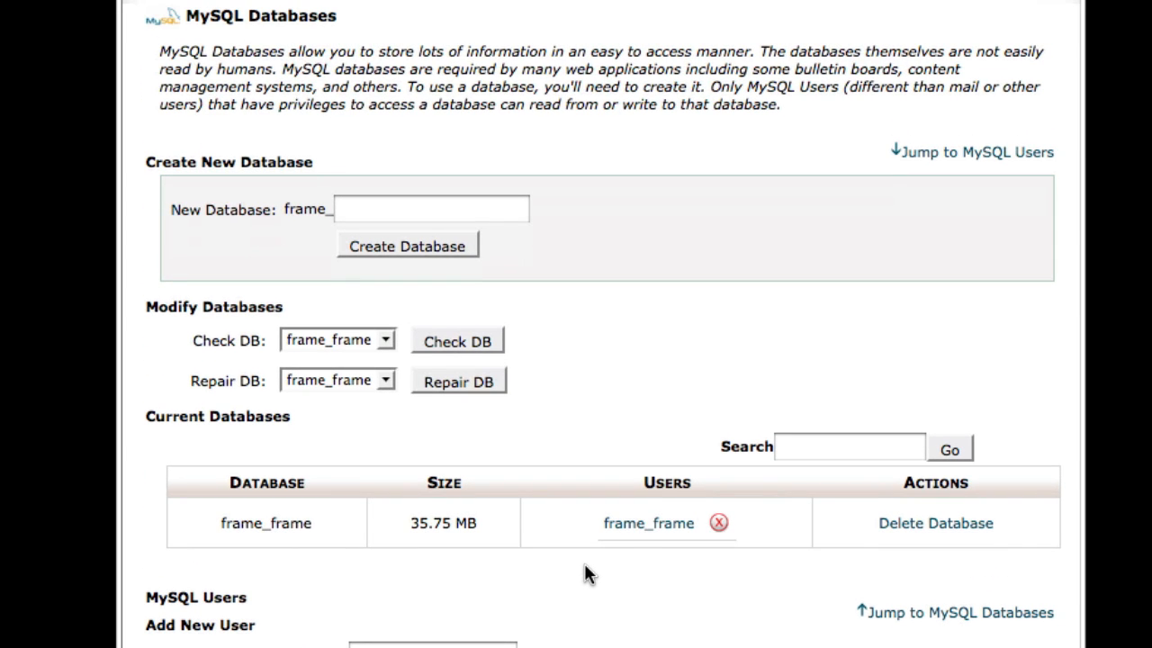
{"action": "left_click", "coordinate": [503, 208]}
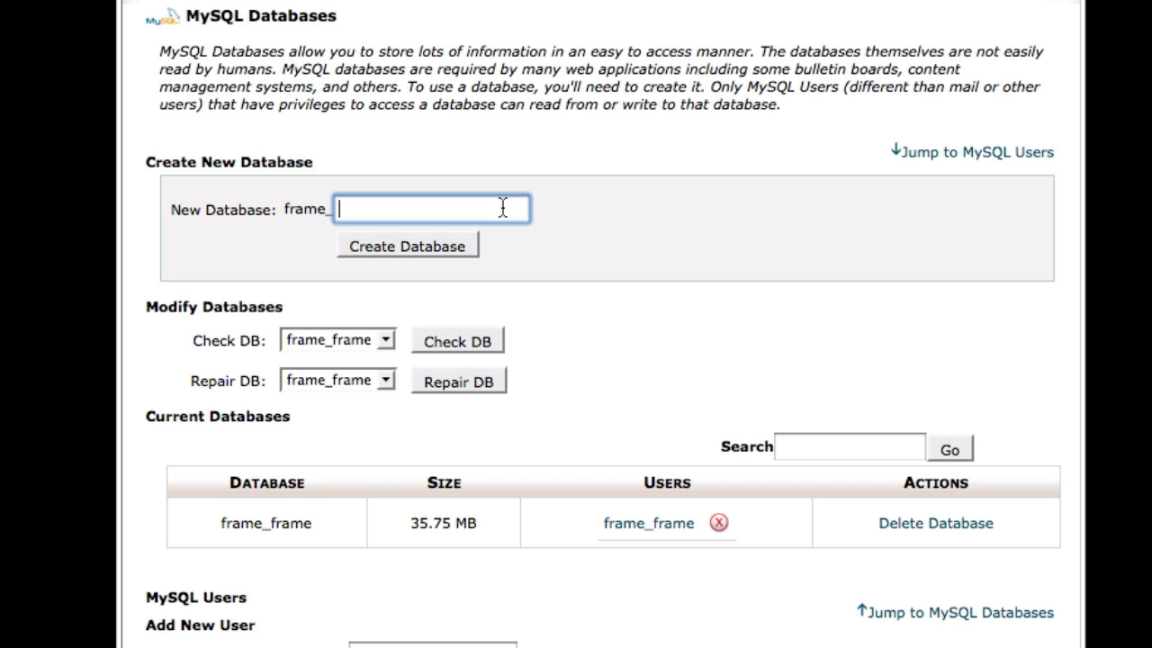
{"action": "type", "text": "dropline"}
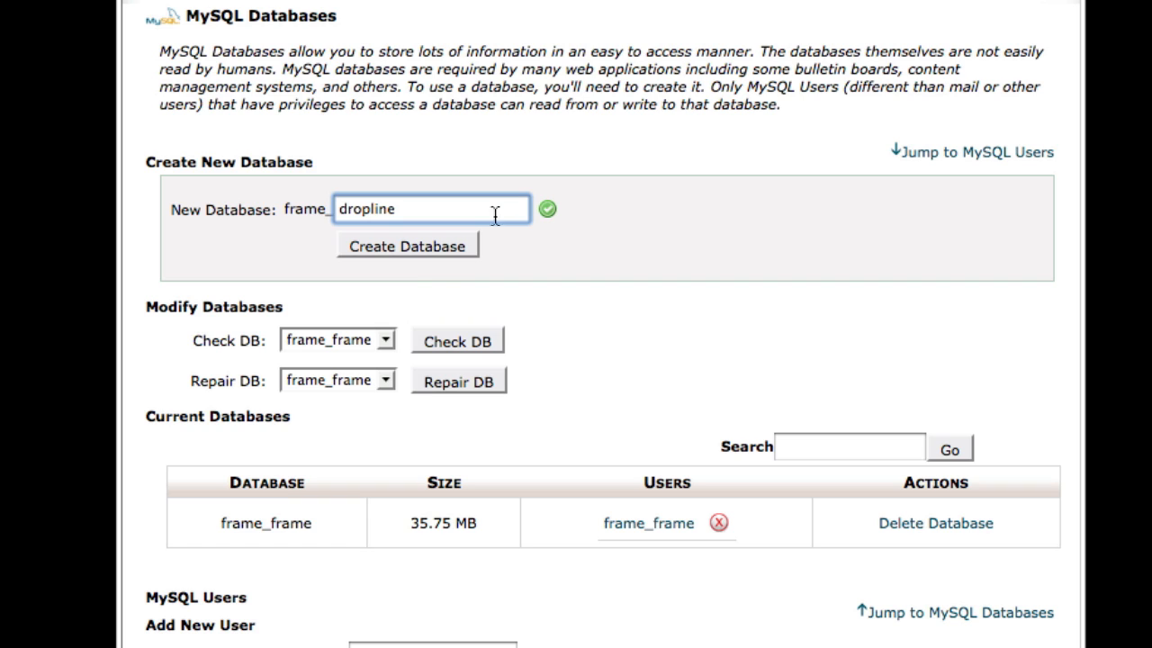
{"action": "left_click", "coordinate": [425, 252]}
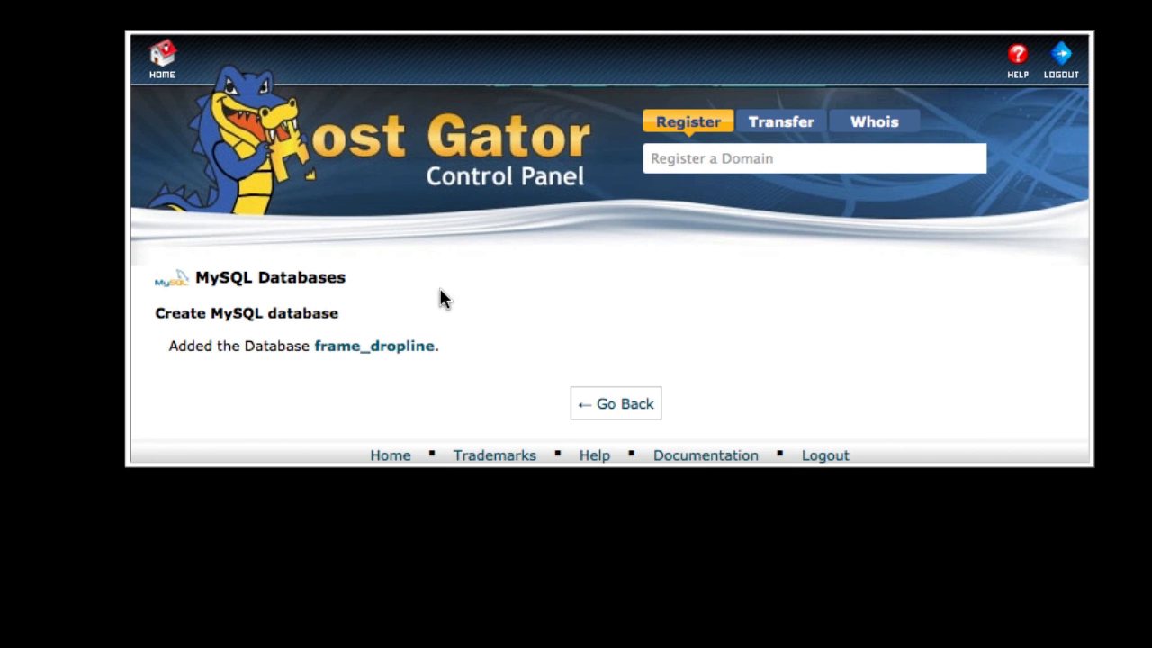
{"action": "left_click", "coordinate": [617, 404]}
{"action": "scroll", "coordinate": [723, 561], "scroll_direction": "down", "scroll_amount": 3}
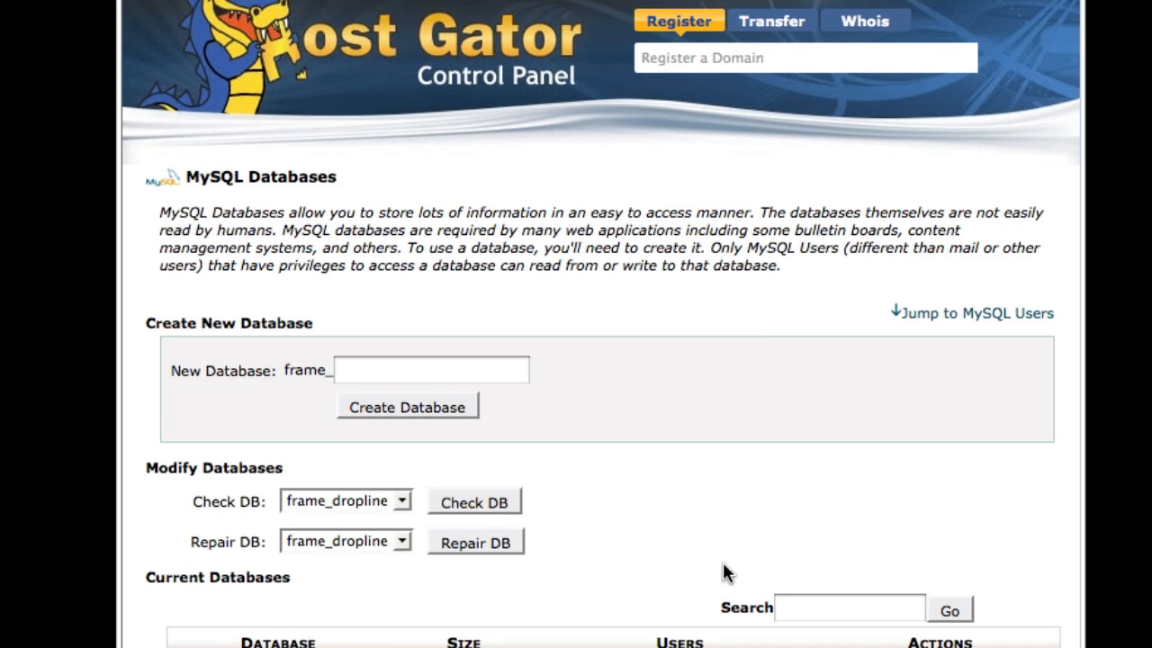
{"action": "scroll", "coordinate": [723, 561], "scroll_direction": "down", "scroll_amount": 6}
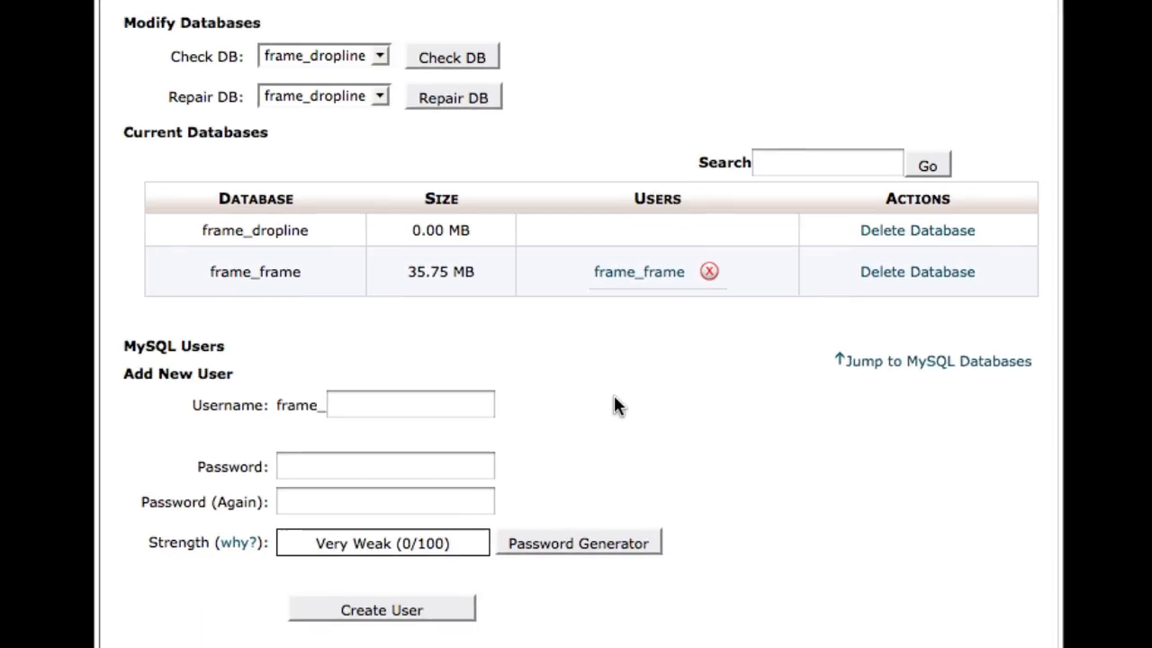
Step: Create MySQL user dropline1 (frame_dropline1) with a generated very strong password
{"action": "left_click", "coordinate": [447, 309]}
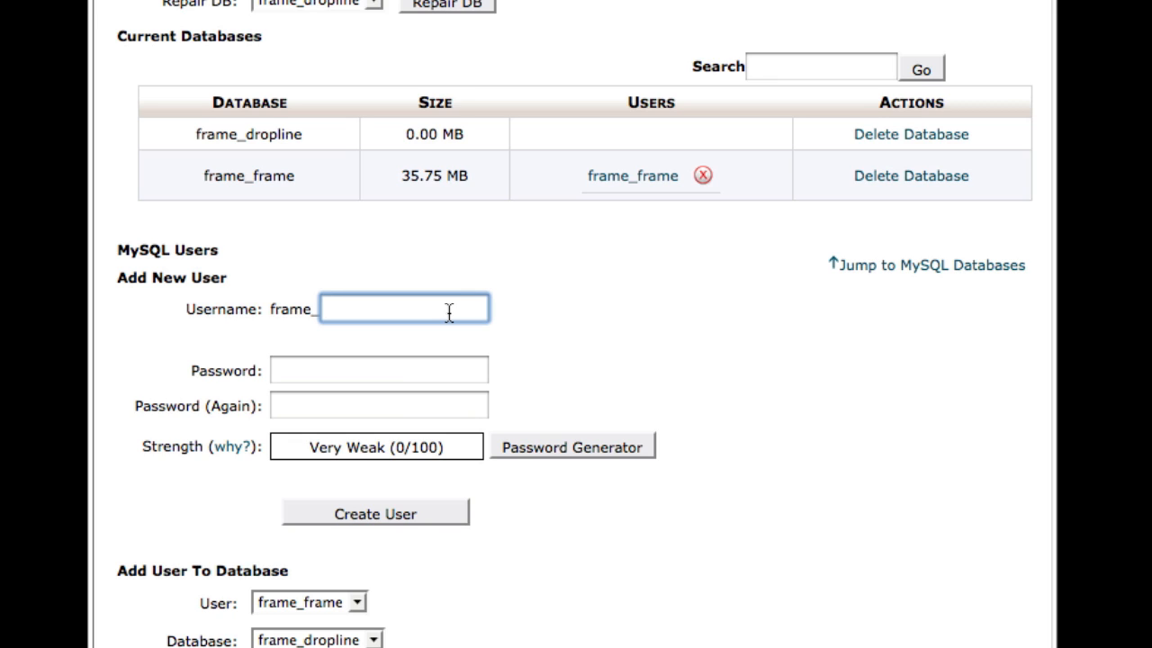
{"action": "type", "text": "dropline1"}
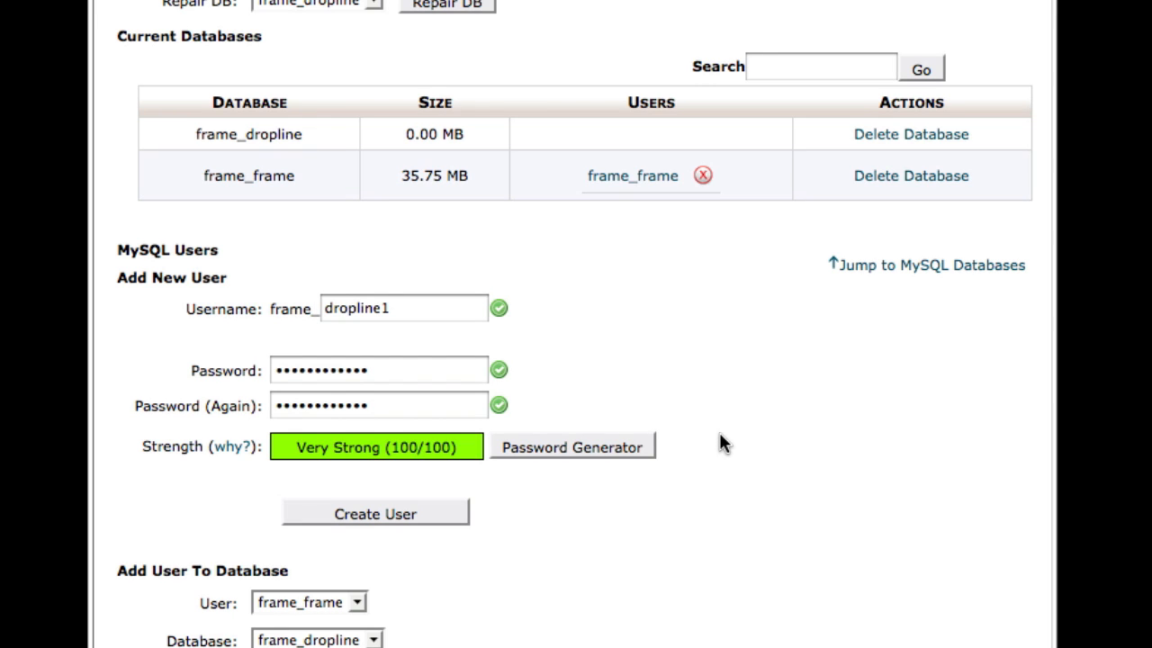
{"action": "left_click", "coordinate": [601, 447]}
{"action": "left_click", "coordinate": [586, 394]}
{"action": "left_click_drag", "start_coordinate": [584, 379], "coordinate": [614, 387]}
{"action": "left_click", "coordinate": [470, 388]}
{"action": "left_click", "coordinate": [715, 426]}
{"action": "left_click", "coordinate": [380, 514]}
{"action": "left_click", "coordinate": [585, 310]}
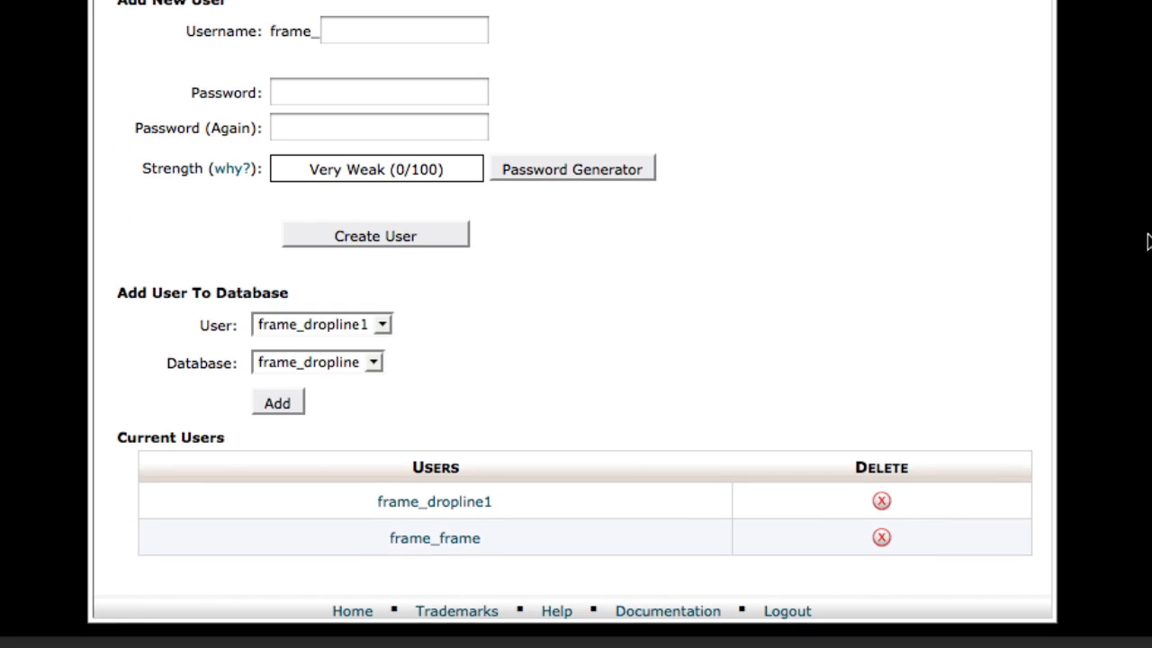
Step: Add frame_dropline1 to the frame_dropline database with ALL PRIVILEGES
{"action": "left_click", "coordinate": [371, 324]}
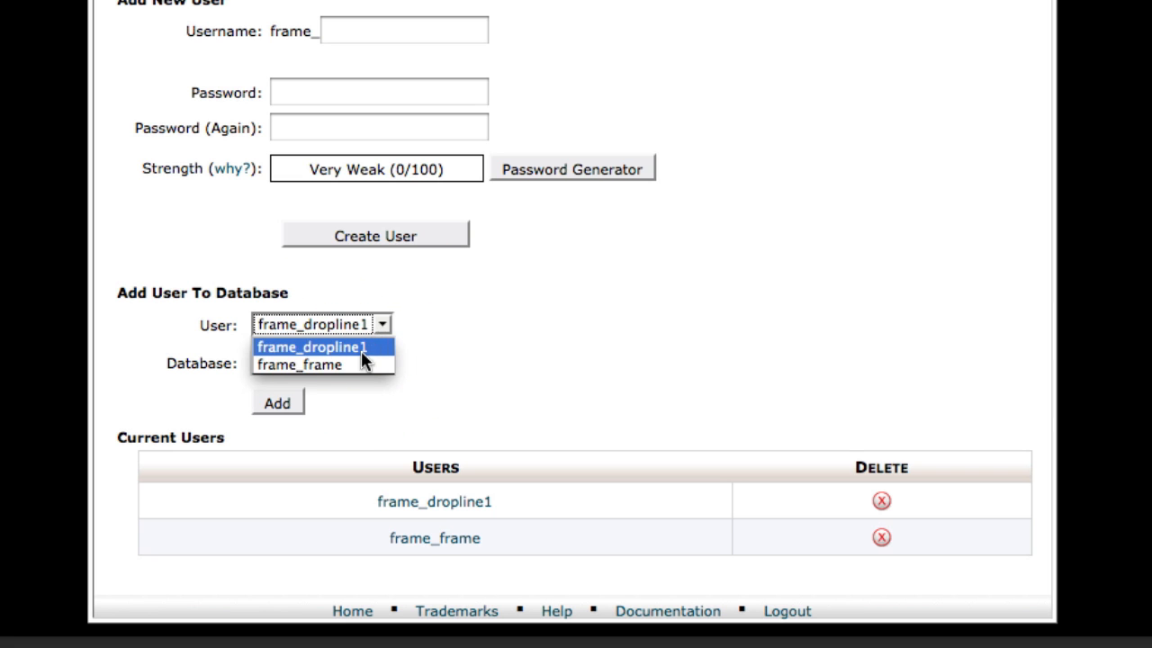
{"action": "left_click", "coordinate": [361, 346]}
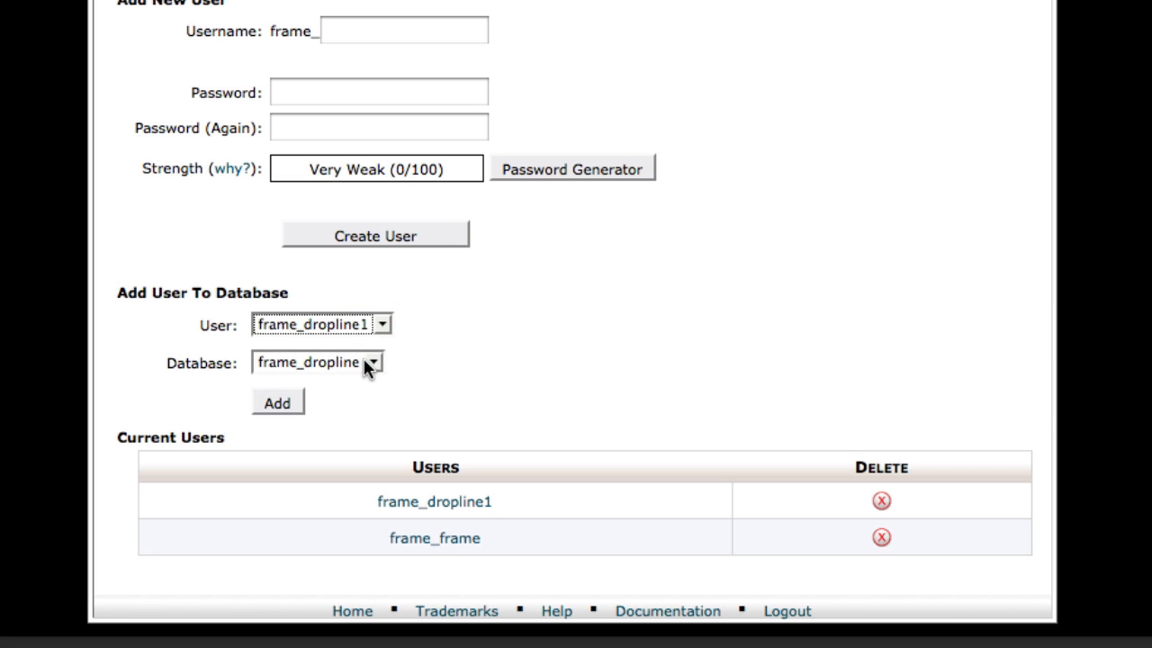
{"action": "left_click", "coordinate": [368, 362]}
{"action": "left_click", "coordinate": [363, 385]}
{"action": "left_click", "coordinate": [266, 409]}
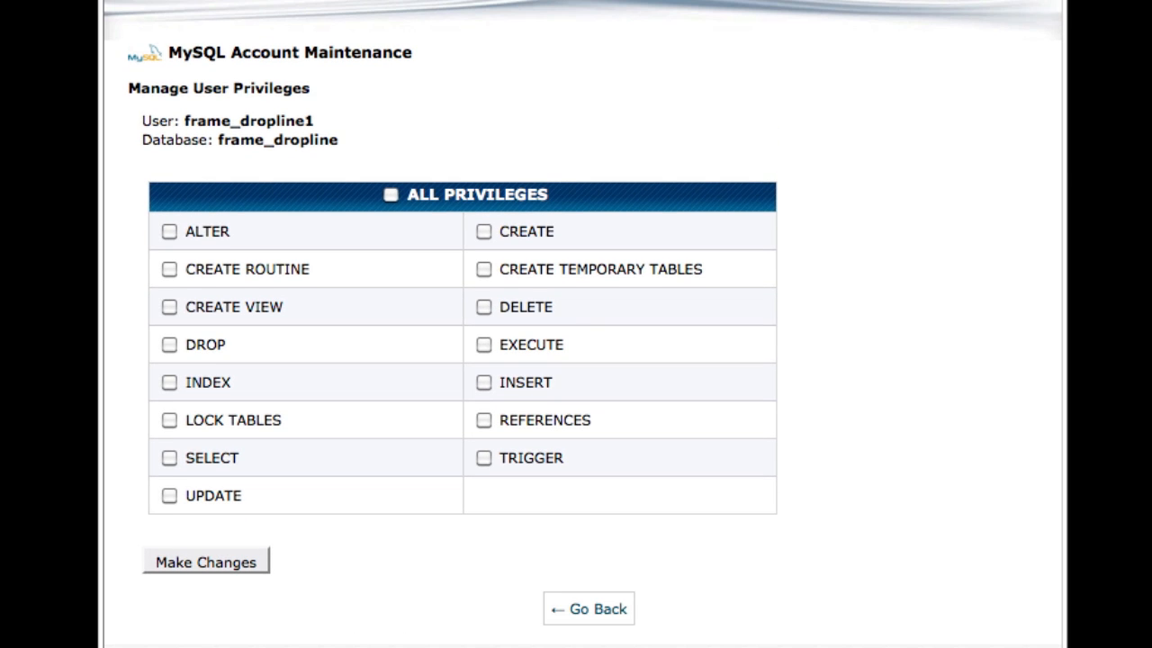
{"action": "left_click", "coordinate": [390, 195]}
{"action": "left_click", "coordinate": [236, 571]}
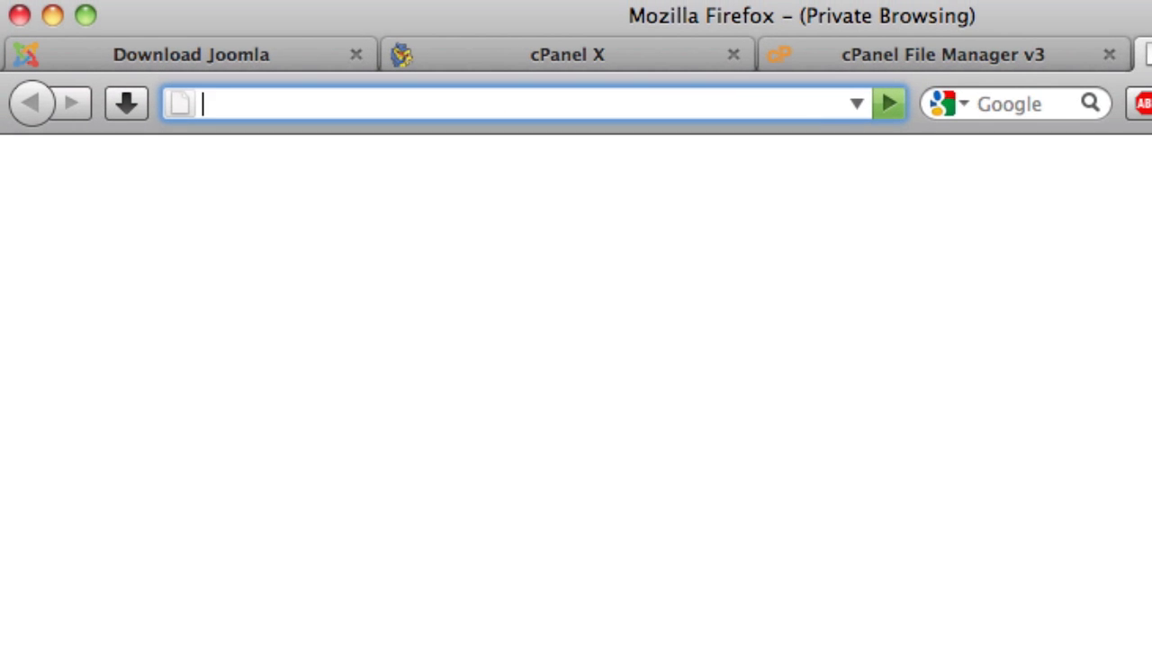
Step: Load droplinemenu.com/installation in Firefox, fixing a typo in the domain
{"action": "type", "text": "droplien"}
{"action": "key", "text": "BackSpace"}
{"action": "key", "text": "BackSpace"}
{"action": "type", "text": "ne"}
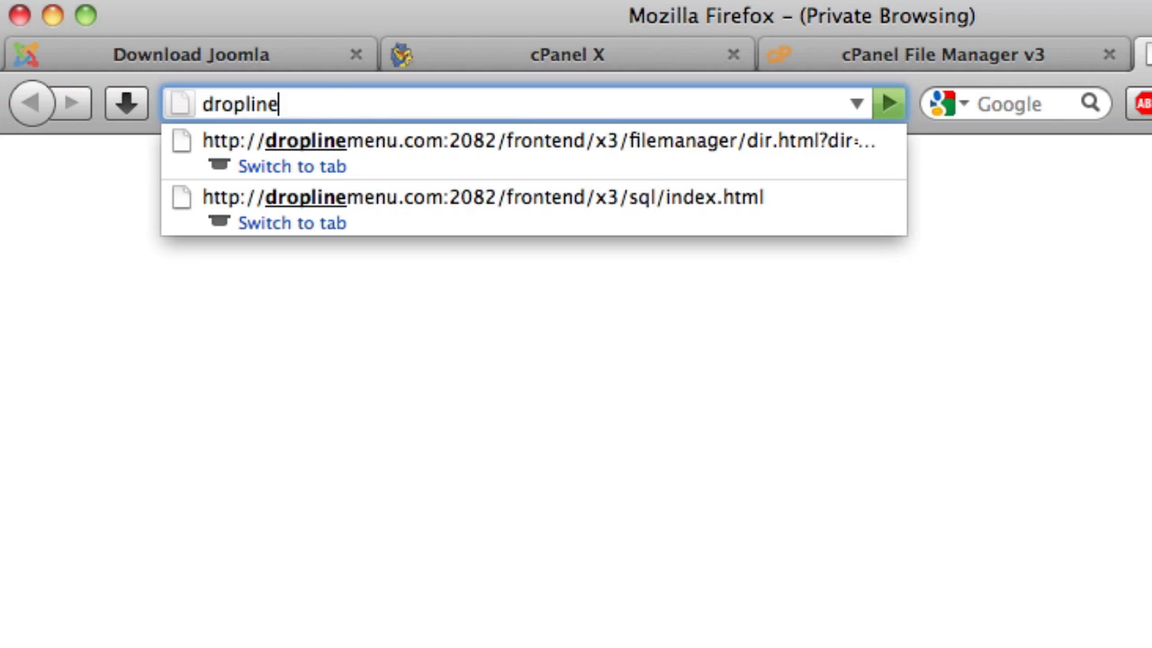
{"action": "type", "text": "menu.com/installation"}
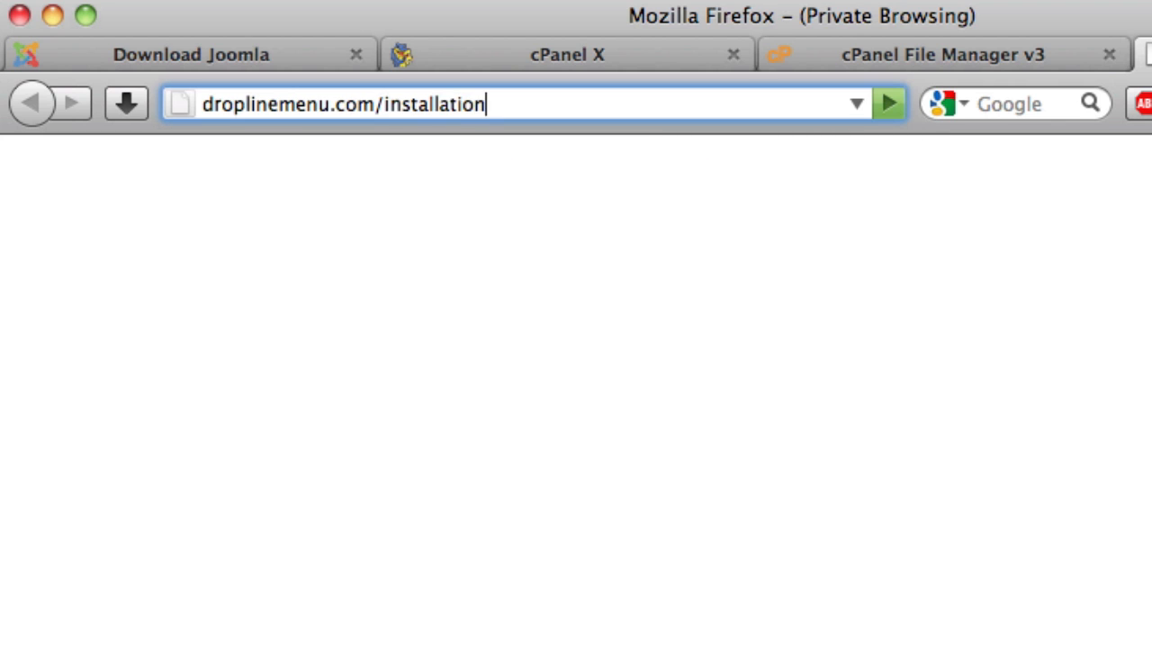
{"action": "key", "text": "Return"}
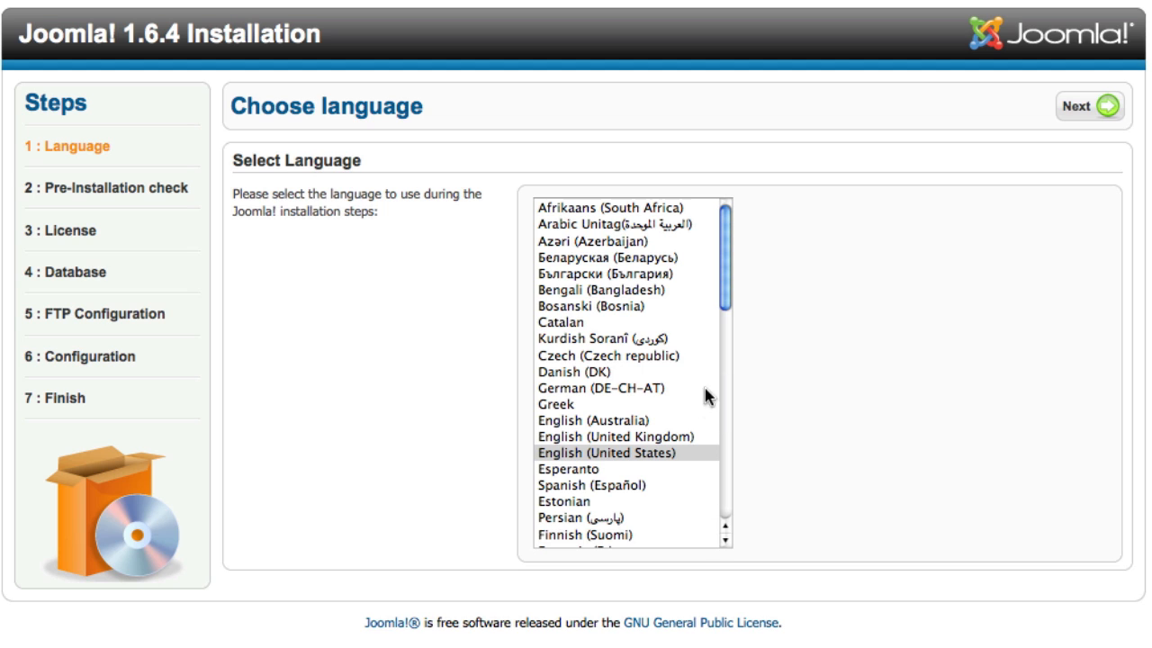
Step: Choose English (United States), review the all-Yes Pre-Installation Check, and continue to the license
{"action": "left_click", "coordinate": [636, 452]}
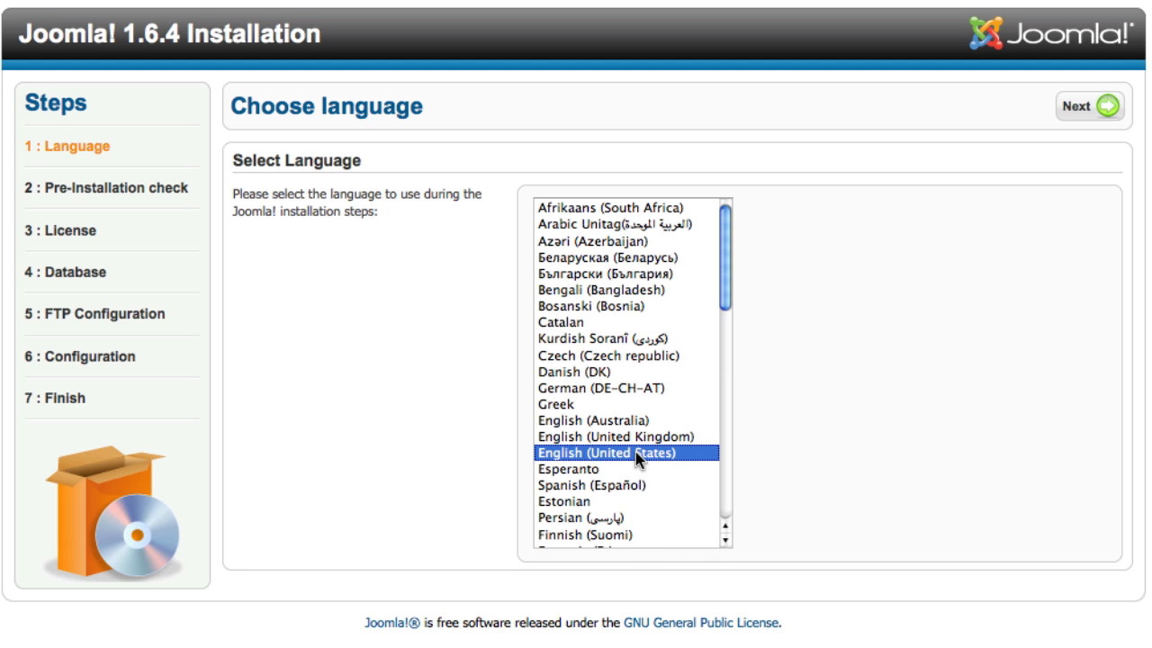
{"action": "left_click", "coordinate": [1089, 108]}
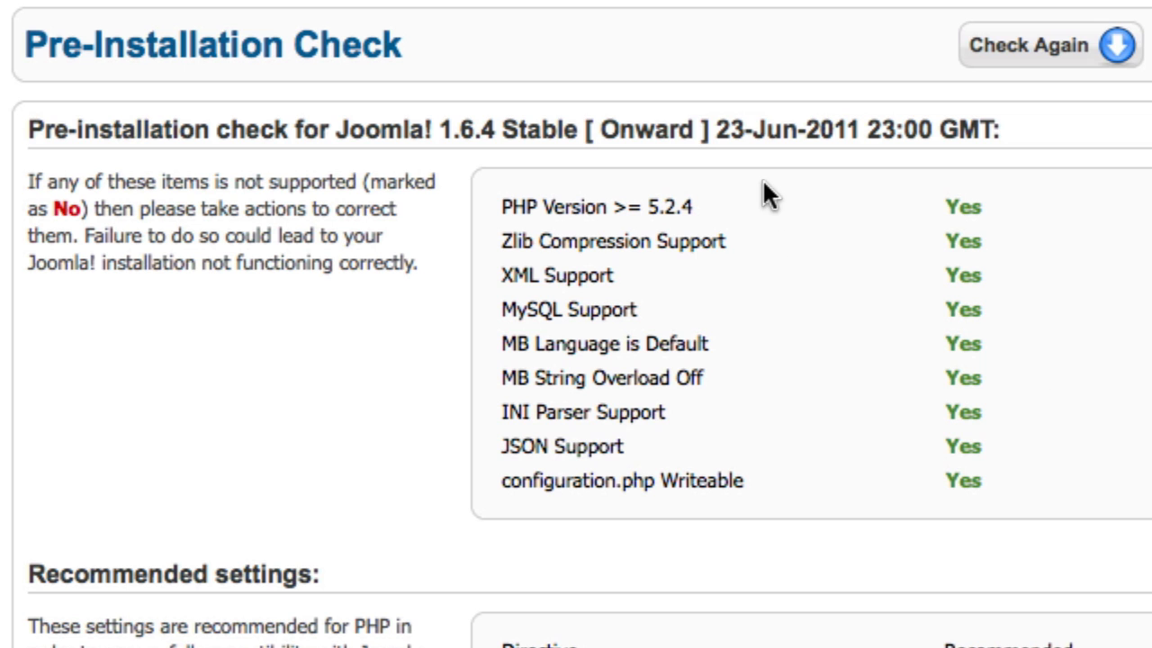
{"action": "left_click_drag", "start_coordinate": [935, 198], "coordinate": [1006, 470]}
{"action": "left_click", "coordinate": [1006, 473]}
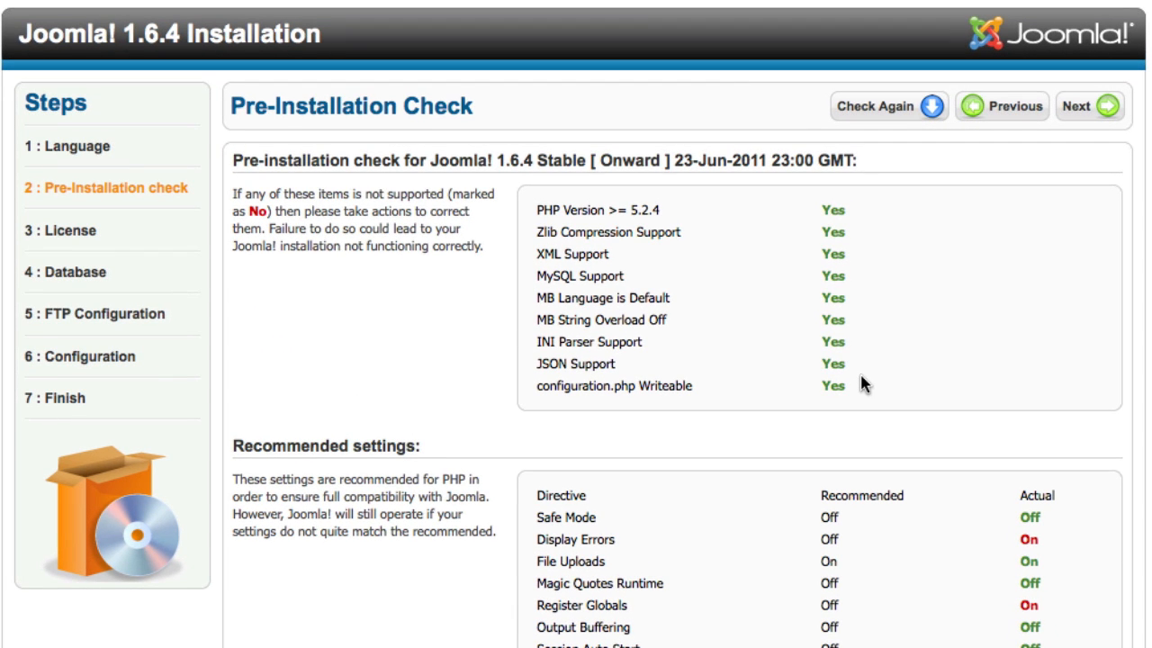
{"action": "left_click", "coordinate": [1116, 118]}
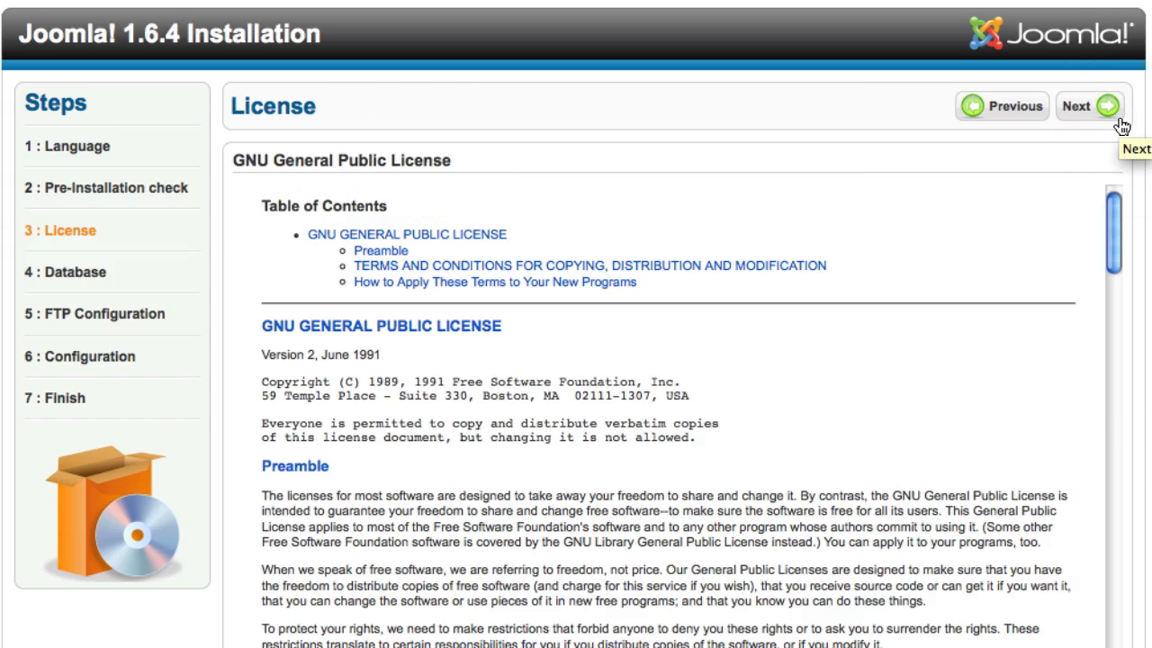
Step: Scroll through the GNU GPL license text and continue to Database Configuration
{"action": "left_click_drag", "start_coordinate": [1114, 212], "coordinate": [1114, 645]}
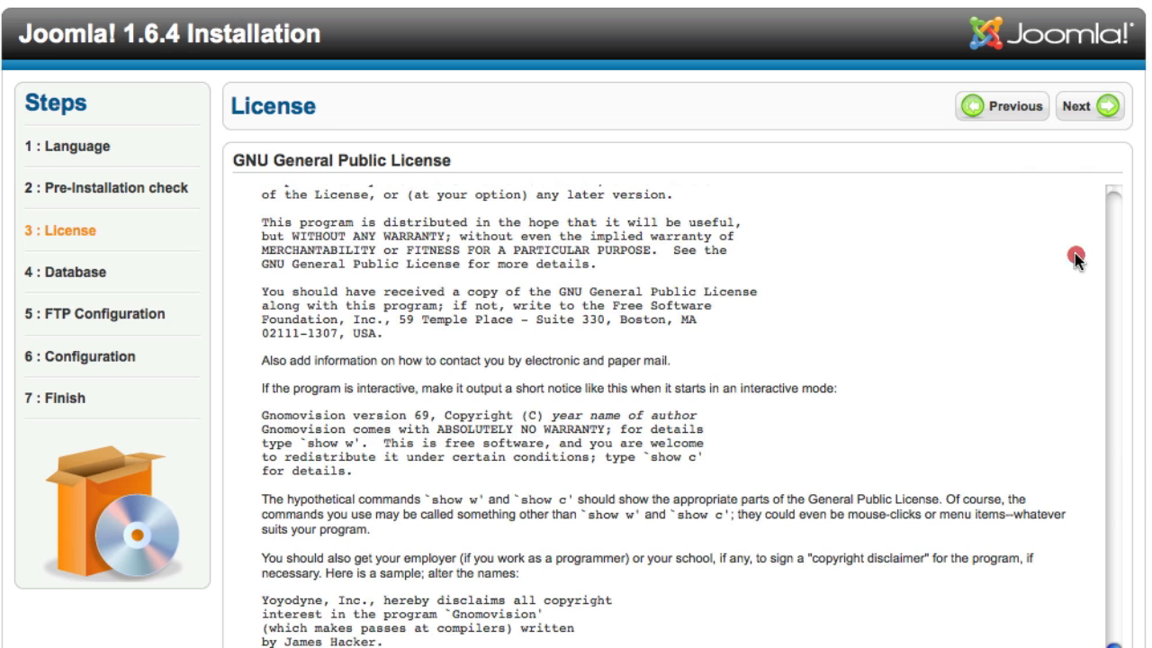
{"action": "left_click", "coordinate": [1107, 105]}
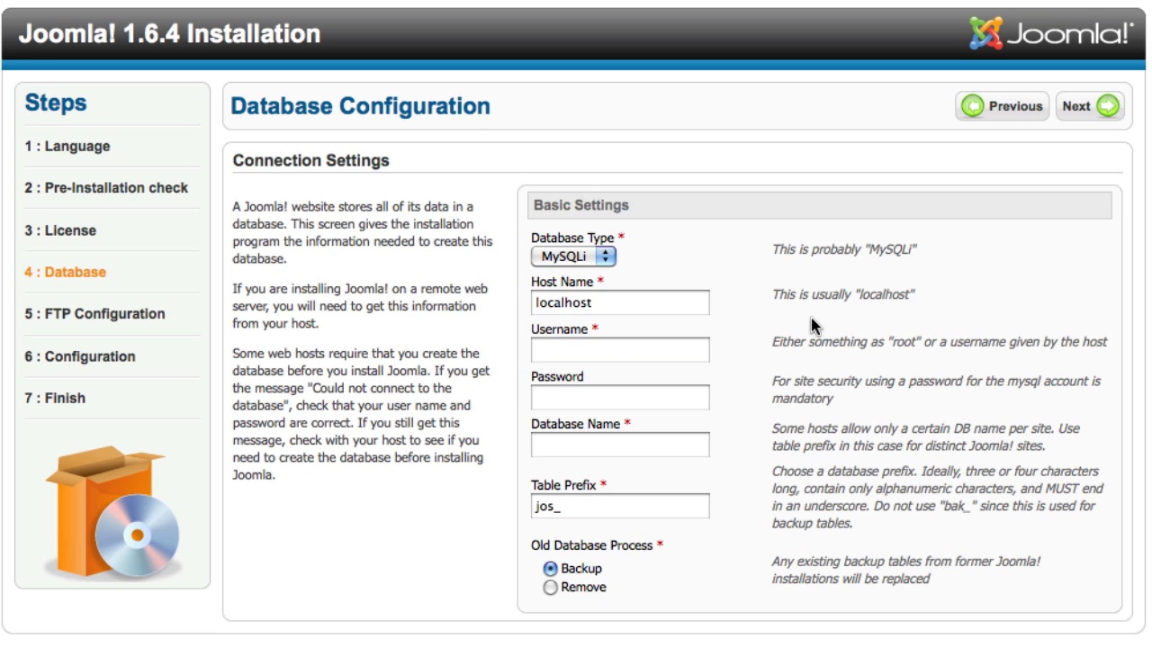
Step: Enter frame_dropline1 as the database username
{"action": "left_click", "coordinate": [667, 303]}
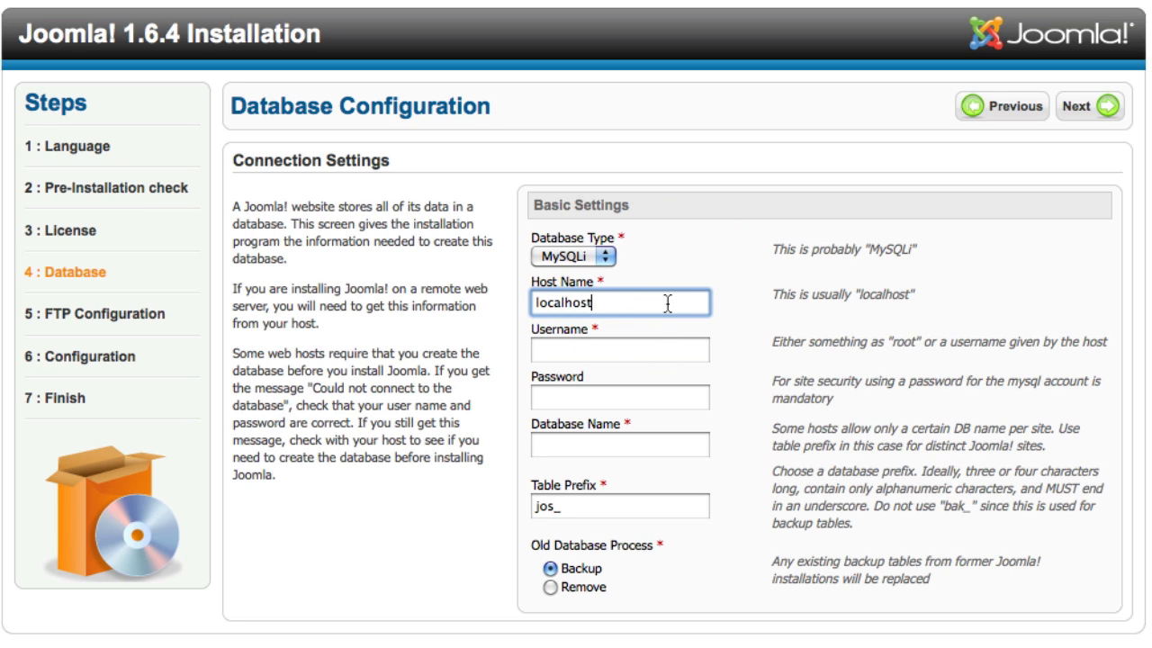
{"action": "key", "text": "Tab"}
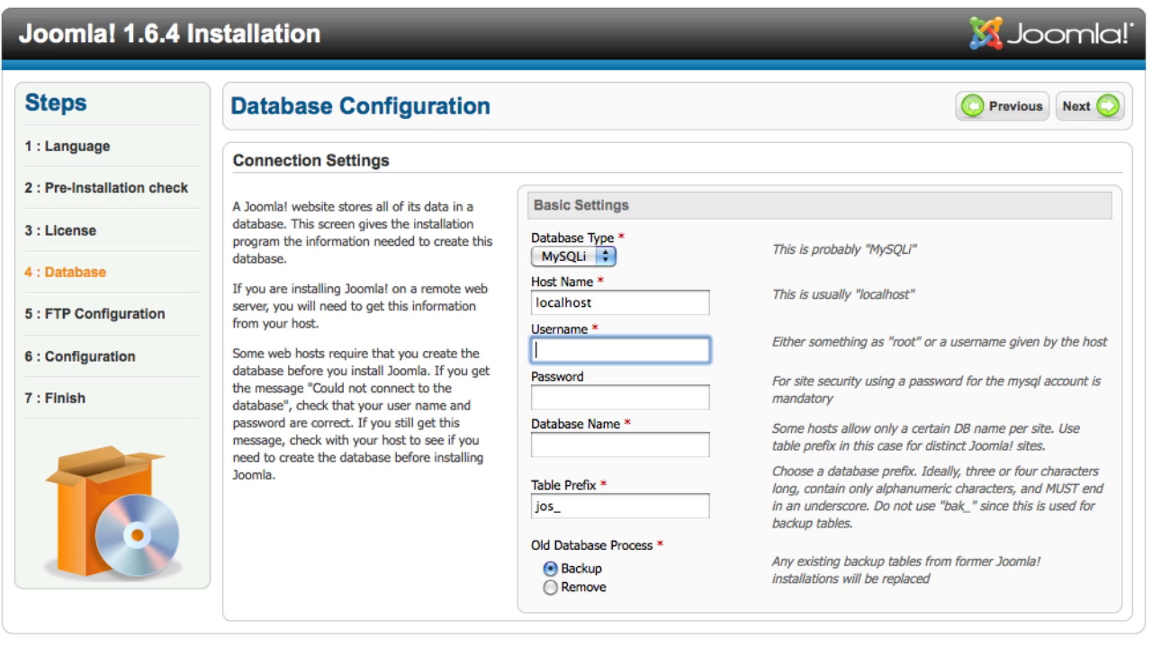
{"action": "type", "text": "frame_dropline1"}
{"action": "key", "text": "Tab"}
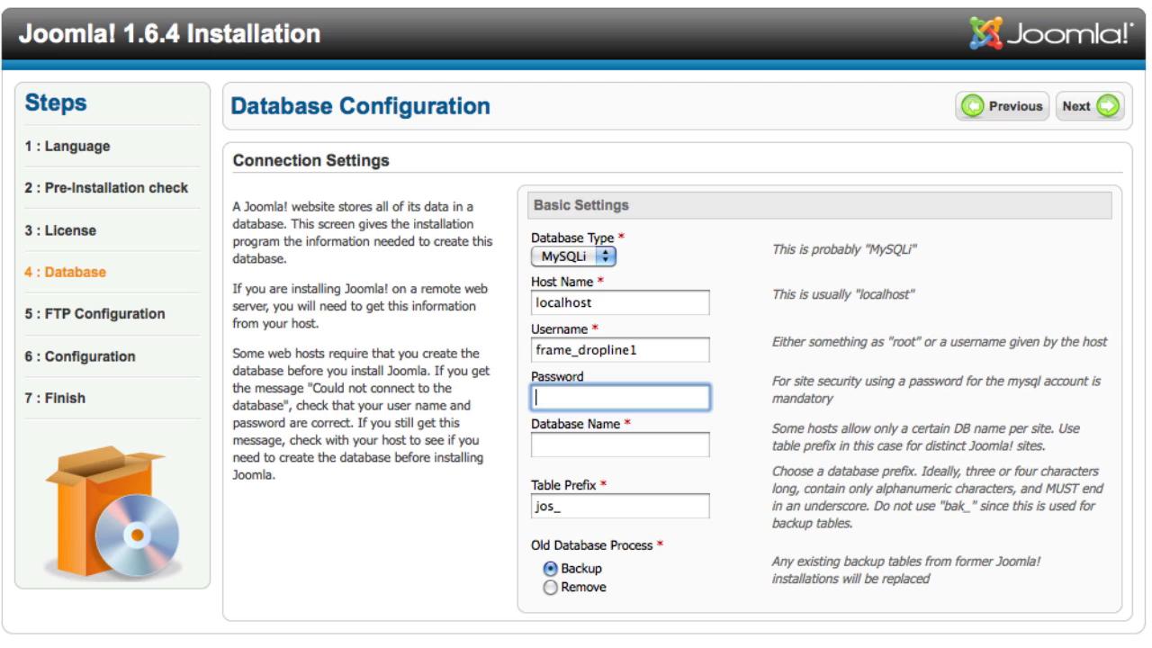
{"action": "key", "text": "super+Tab"}
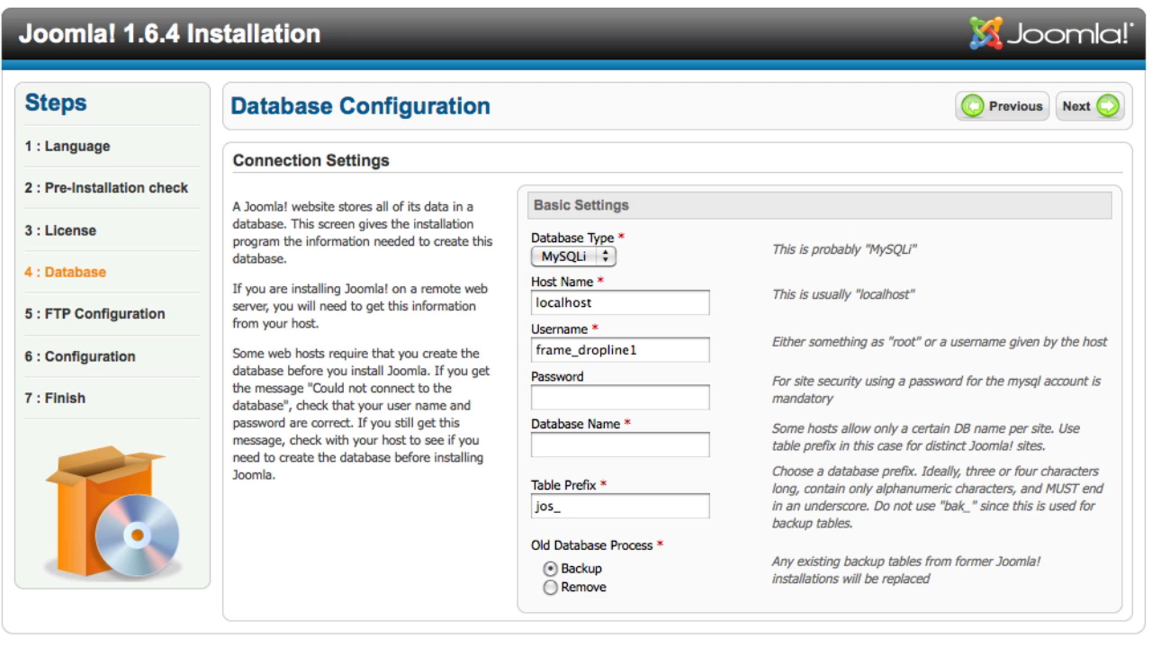
Step: Paste the database password, set database name frame_dropline, keep the jos_ prefix, and submit
{"action": "left_click", "coordinate": [598, 399]}
{"action": "key", "text": "super+v"}
{"action": "key", "text": "Tab"}
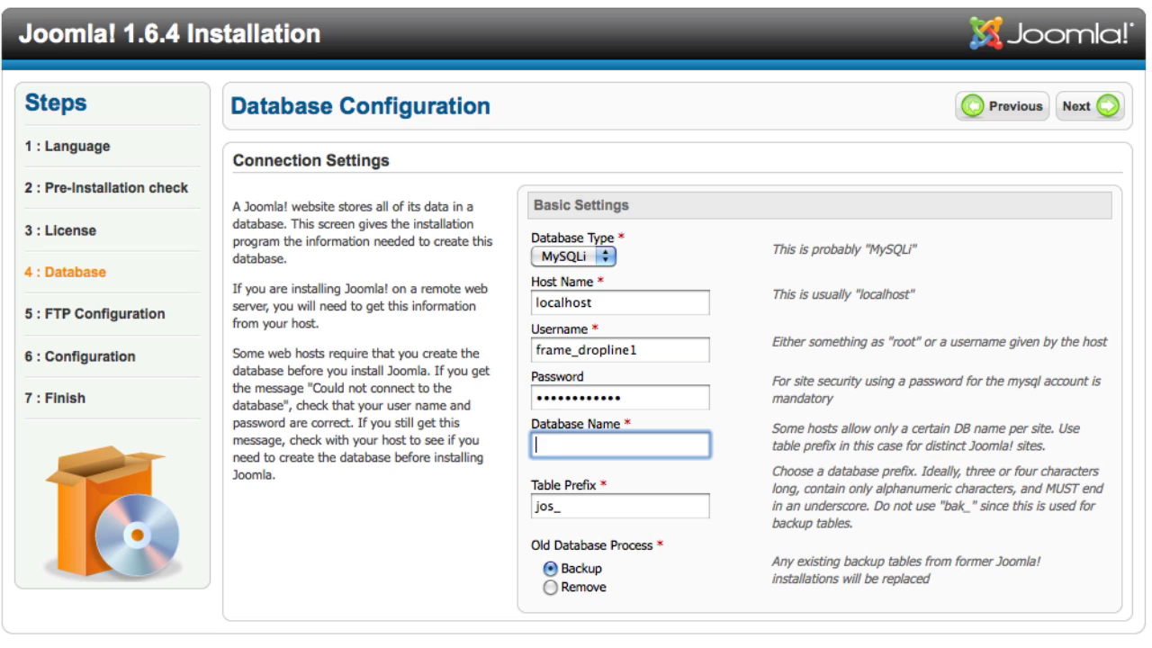
{"action": "type", "text": "frame_dropline"}
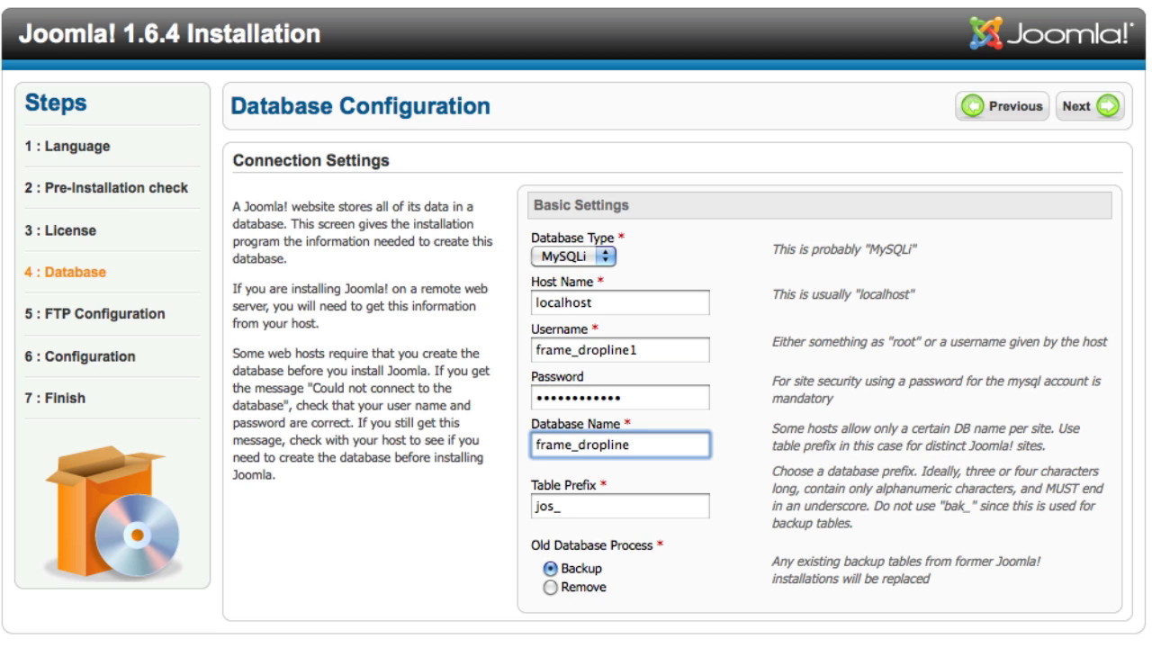
{"action": "left_click", "coordinate": [615, 508]}
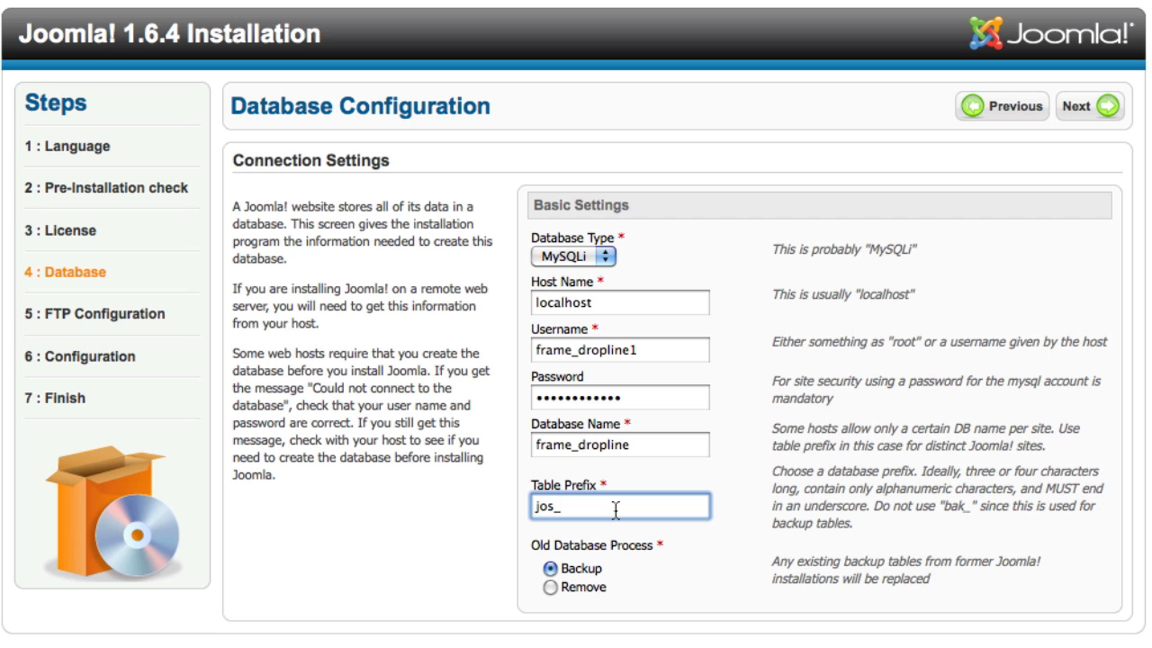
{"action": "left_click", "coordinate": [1102, 110]}
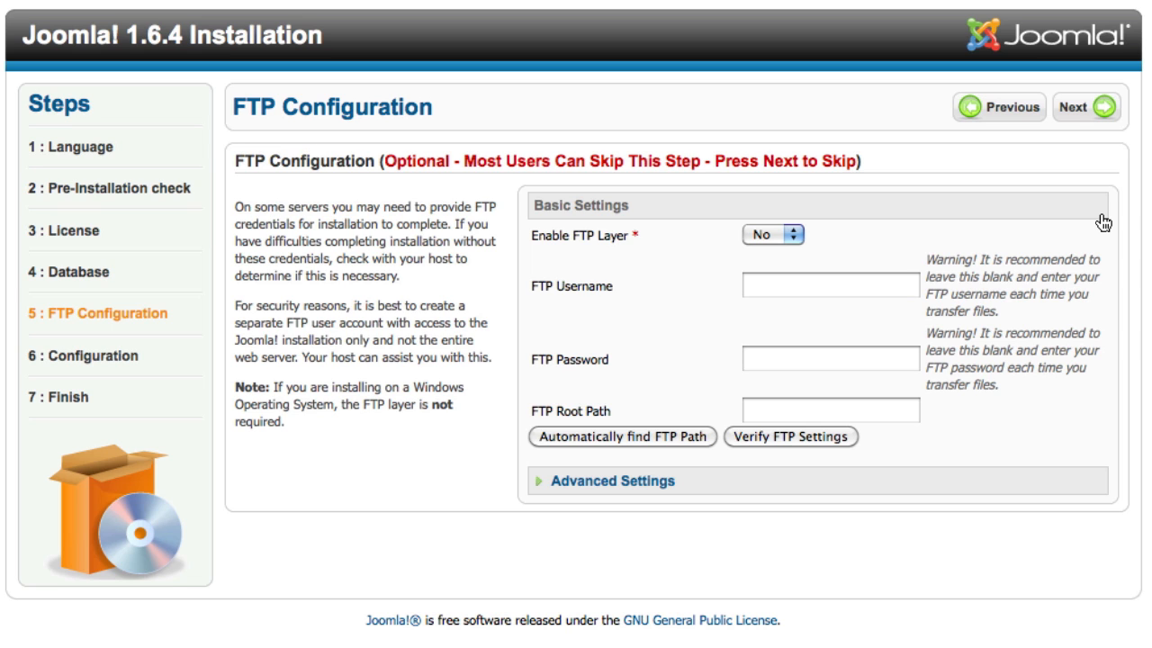
Step: Skip FTP setup and name the site 'Drop Line Menu'
{"action": "left_click", "coordinate": [1094, 108]}
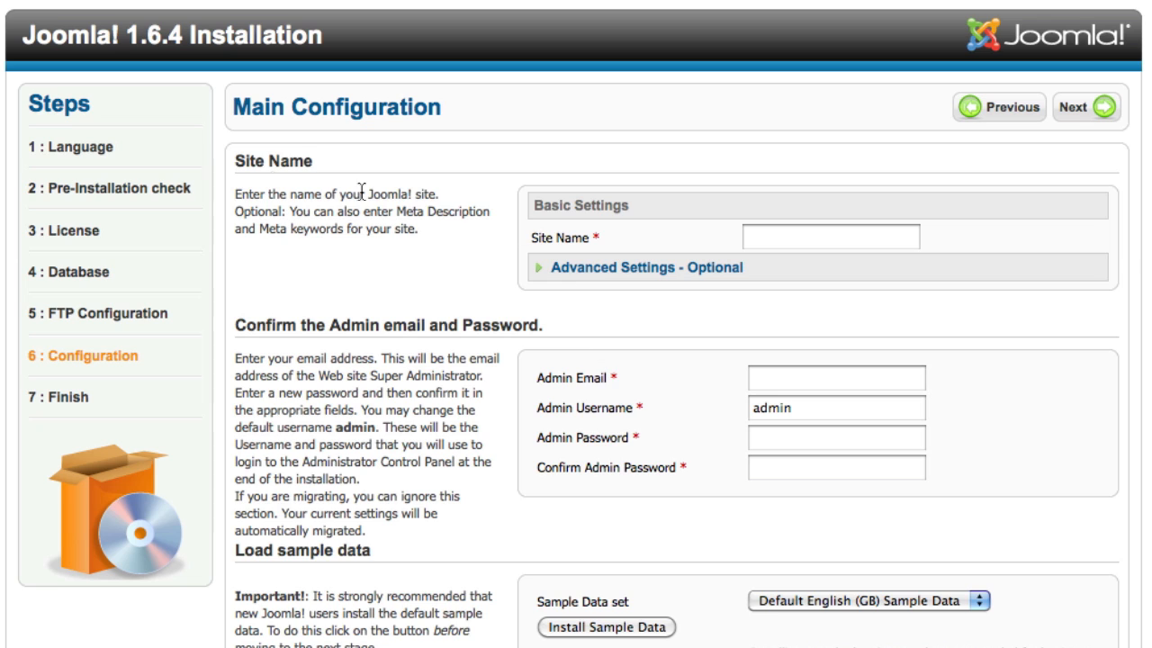
{"action": "left_click", "coordinate": [831, 230]}
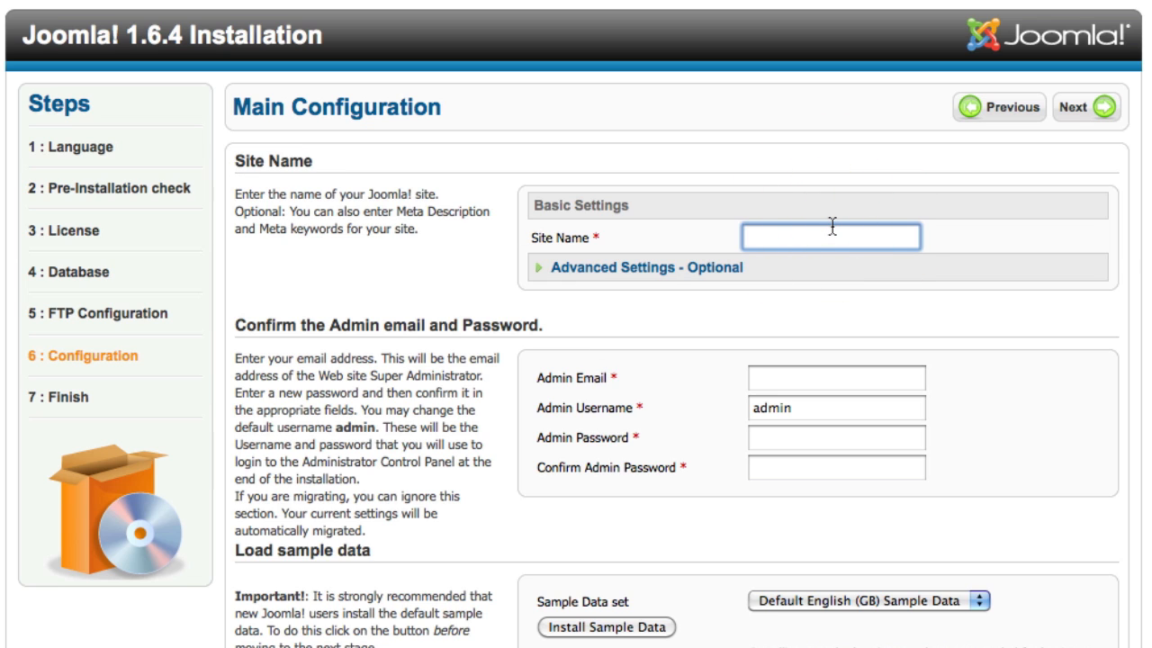
{"action": "type", "text": "Drop Line Menu"}
{"action": "key", "text": "Tab"}
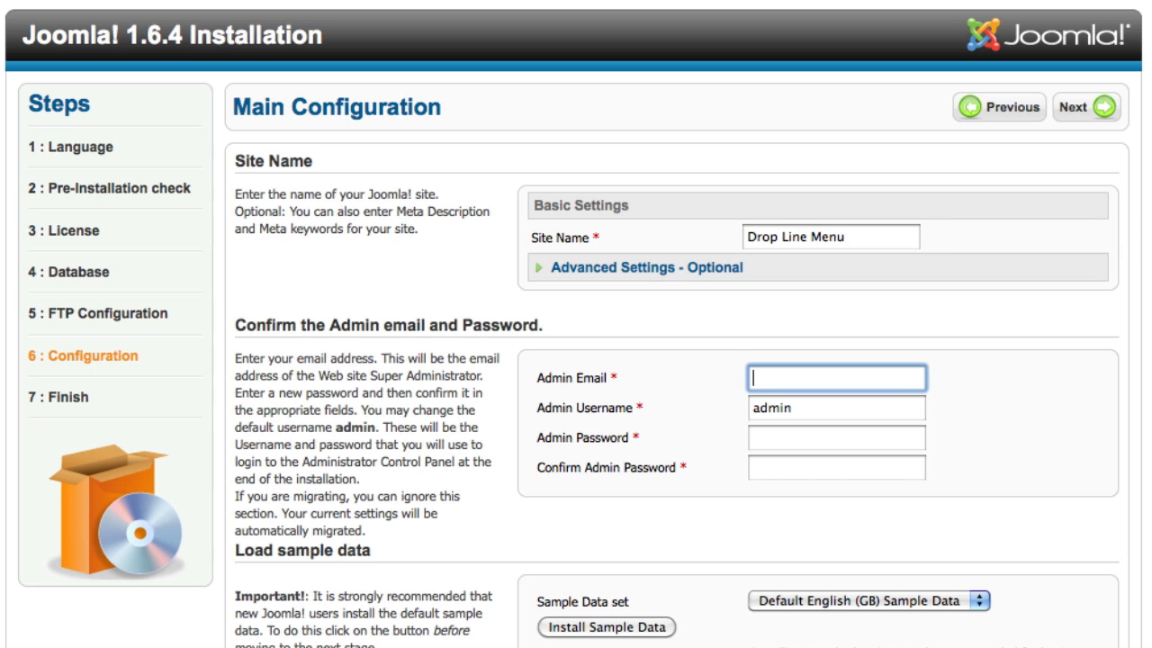
Step: Enter the admin e-mail address, keep username admin, and enter the admin password twice
{"action": "key", "text": "Tab"}
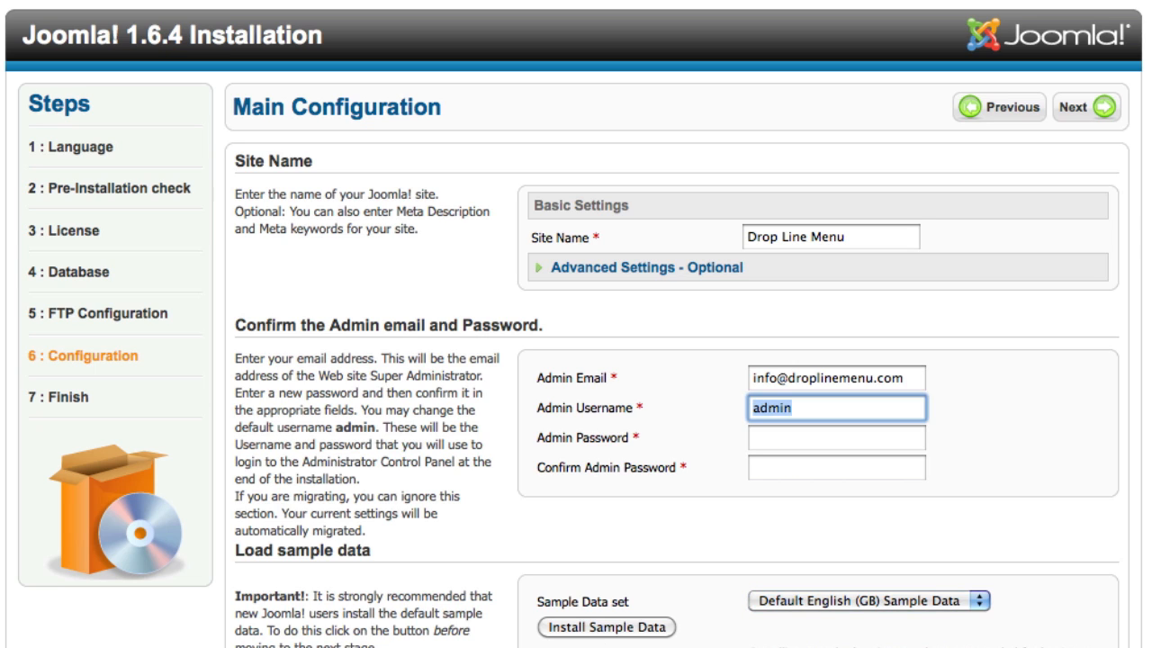
{"action": "key", "text": "Tab"}
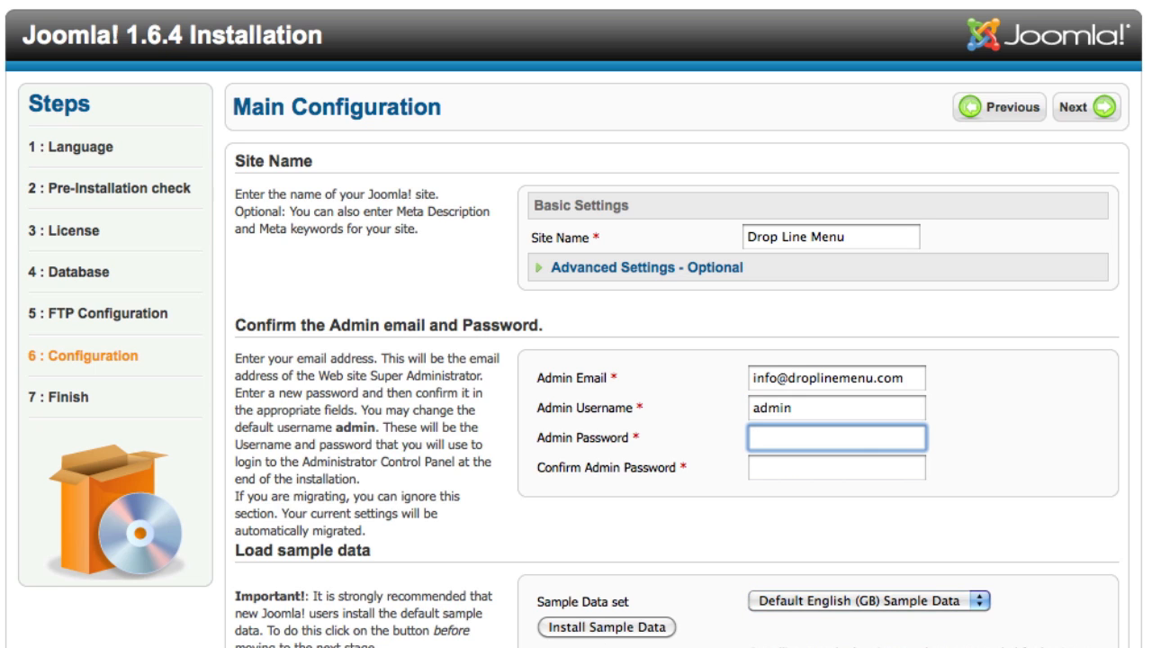
{"action": "type", "text": "******"}
{"action": "key", "text": "Tab"}
{"action": "type", "text": "******"}
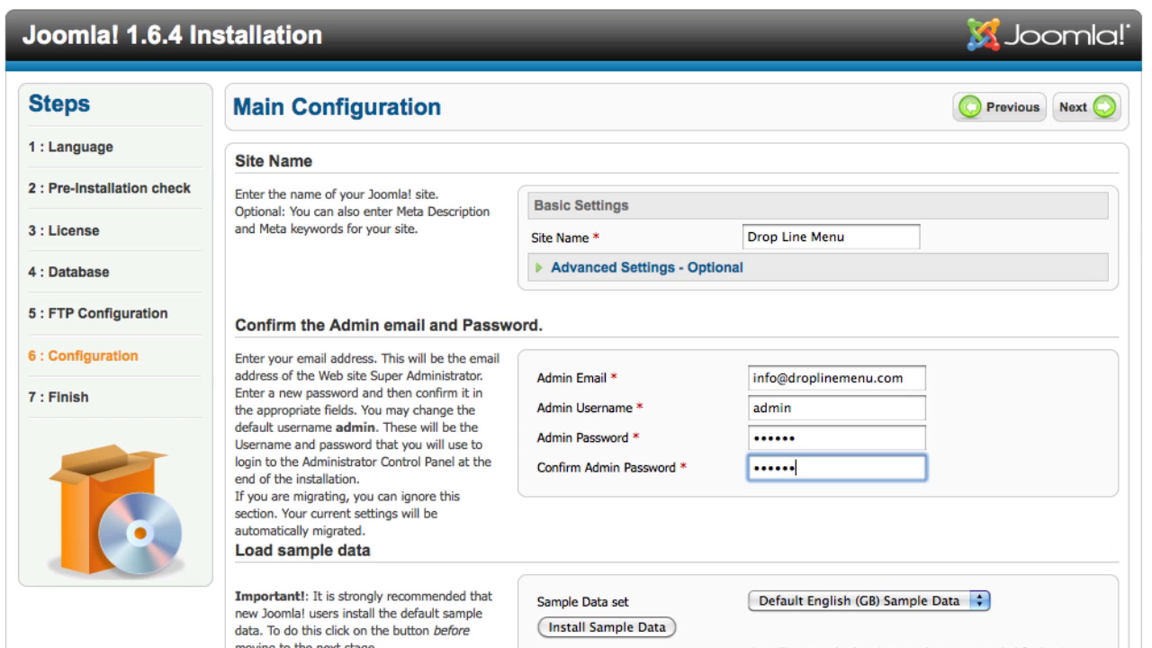
{"action": "key", "text": "Tab"}
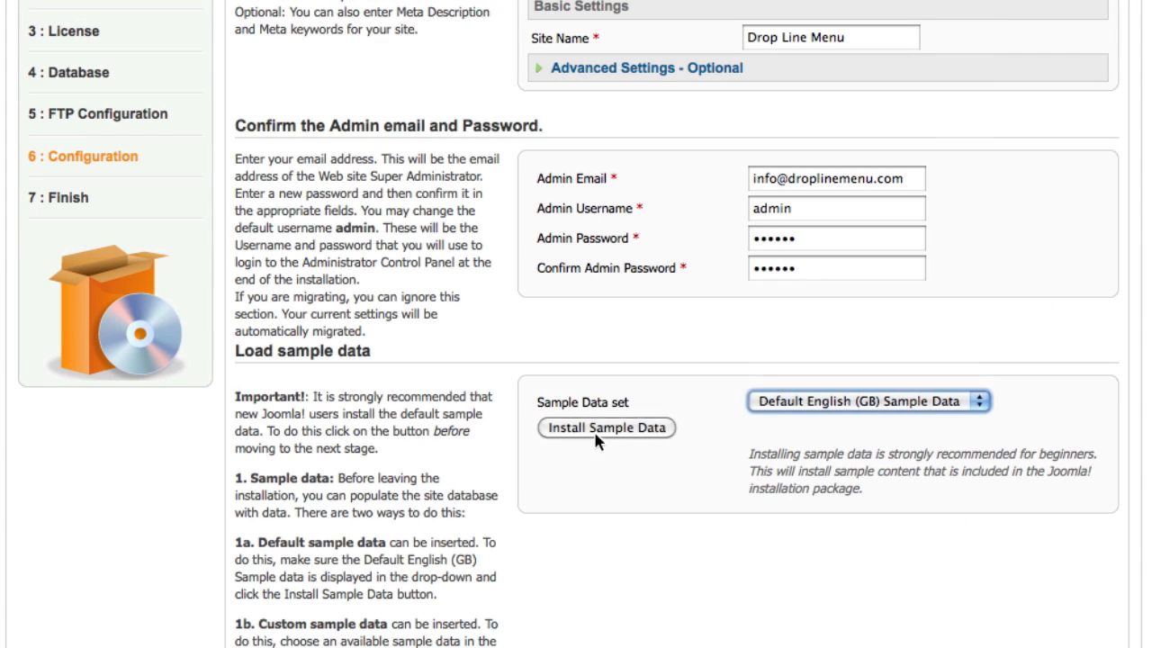
Step: Load the default English sample data, reach the Finish step, and remove the installation folder
{"action": "left_click", "coordinate": [599, 426]}
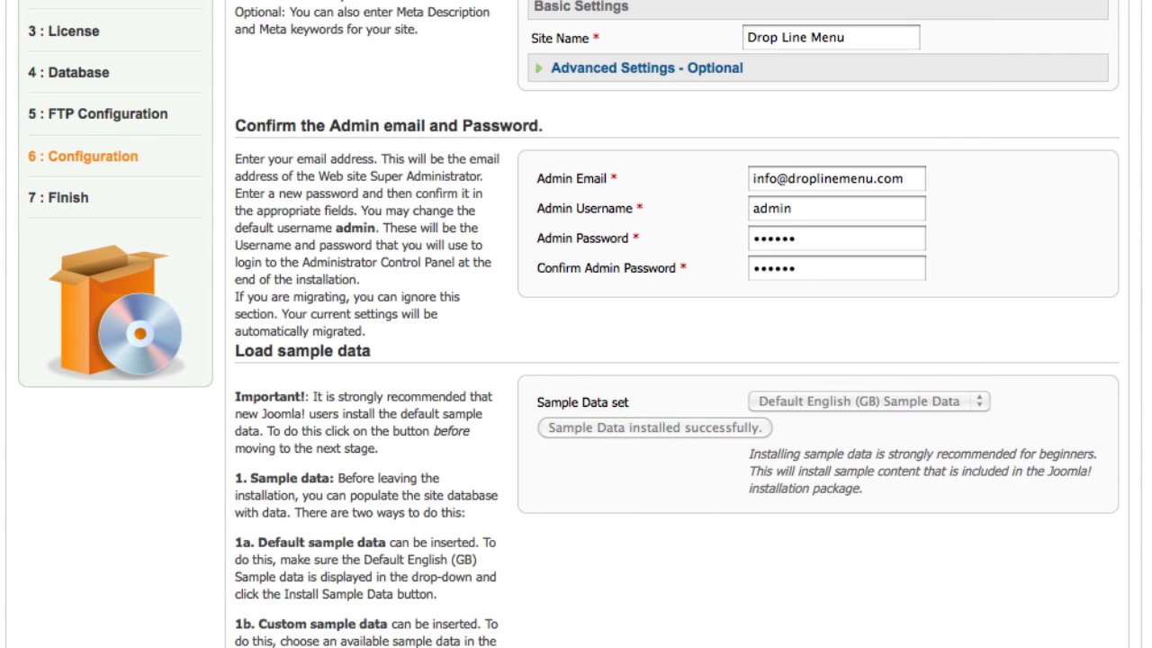
{"action": "scroll", "coordinate": [576, 324], "scroll_direction": "up", "scroll_amount": 5}
{"action": "left_click", "coordinate": [1109, 111]}
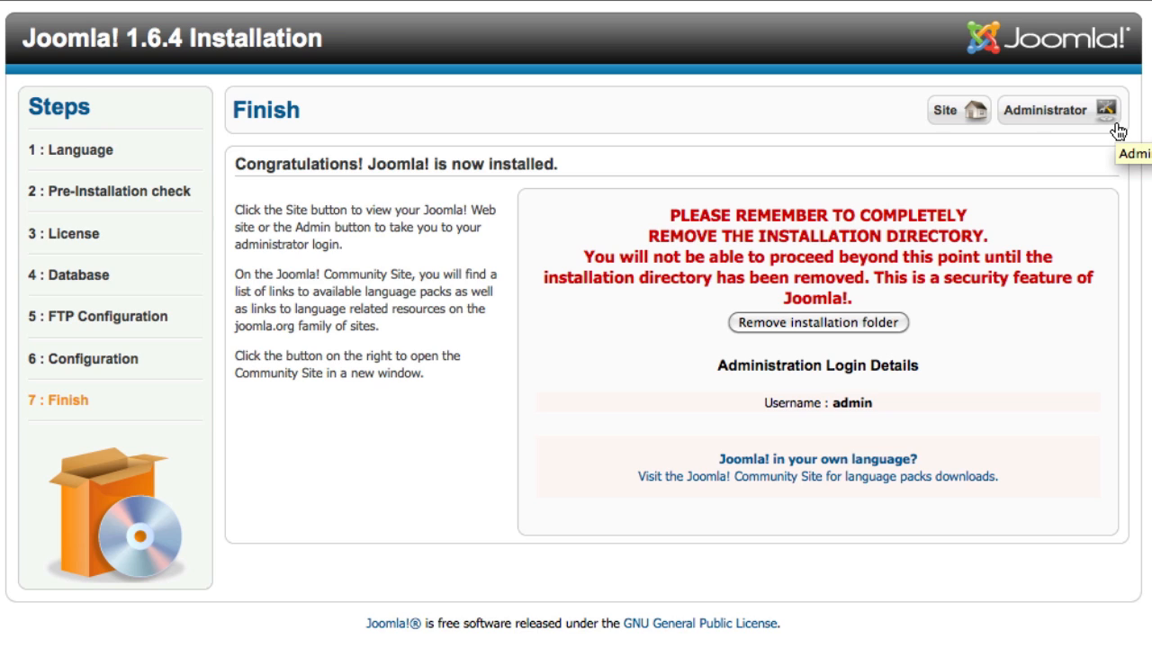
{"action": "left_click", "coordinate": [822, 326]}
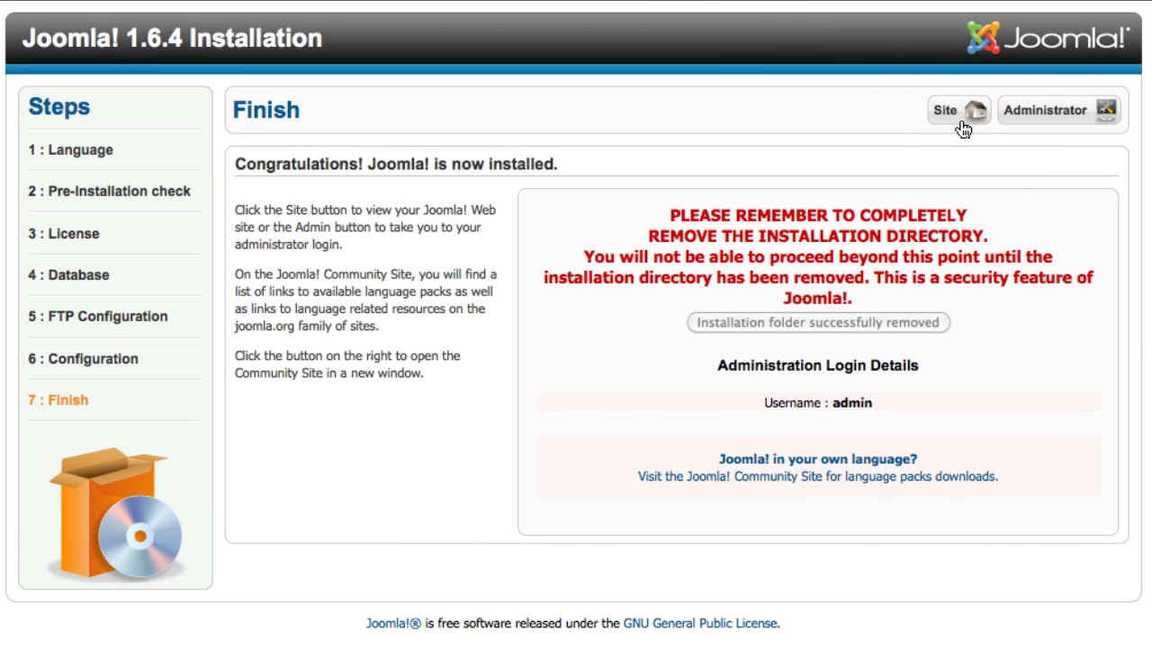
{"action": "left_click", "coordinate": [959, 111]}
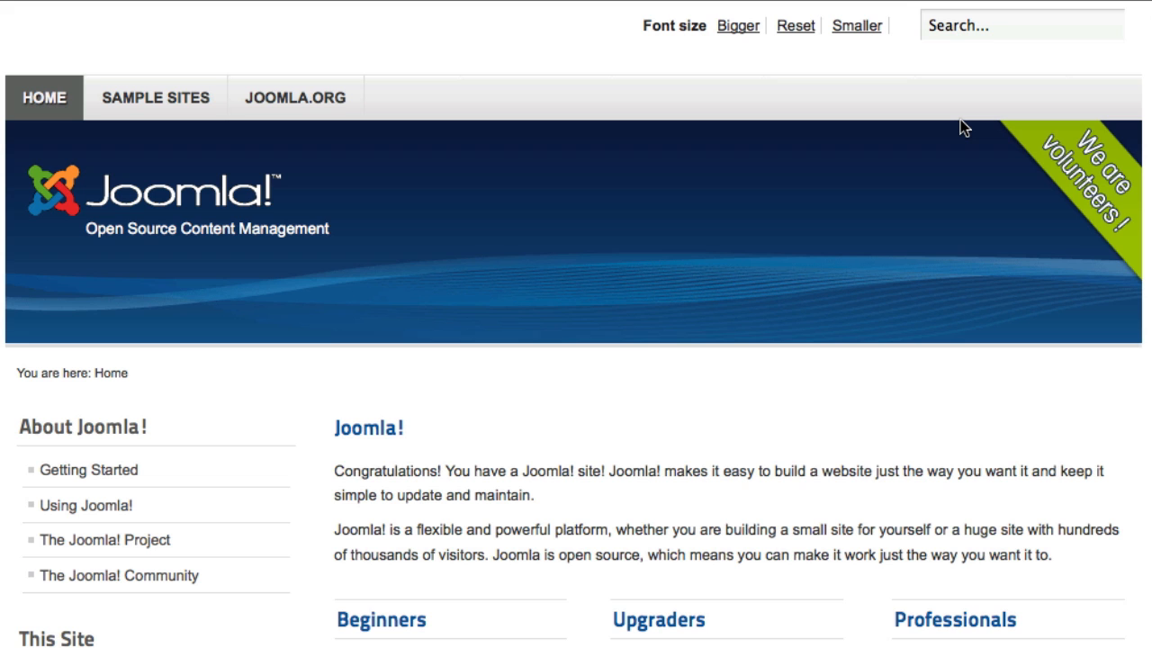
Step: Browse the new sample-content front page, then go to droplinemenu.com/administrator for the admin login
{"action": "scroll", "coordinate": [941, 140], "scroll_direction": "down", "scroll_amount": 5}
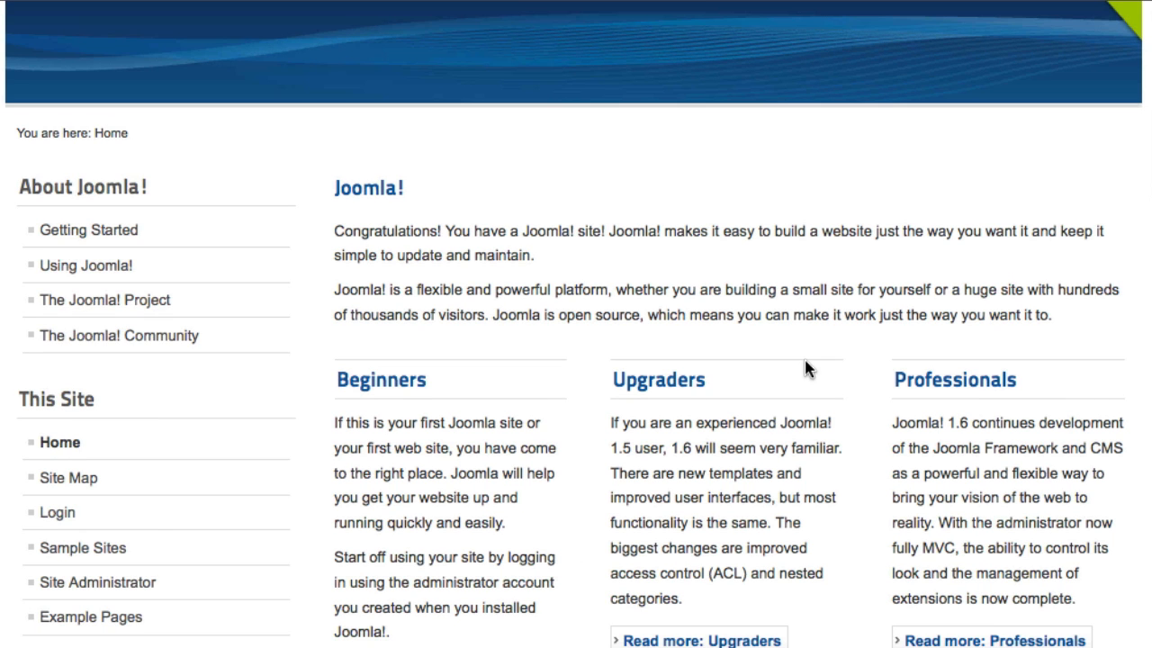
{"action": "scroll", "coordinate": [805, 297], "scroll_direction": "up", "scroll_amount": 5}
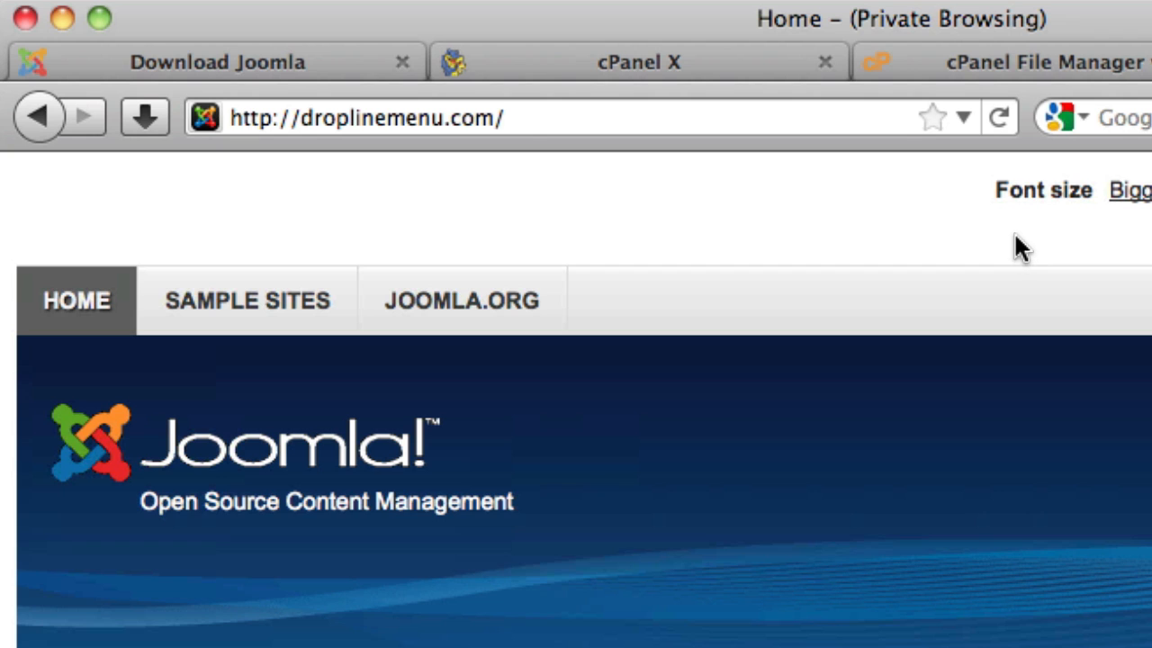
{"action": "left_click", "coordinate": [858, 113]}
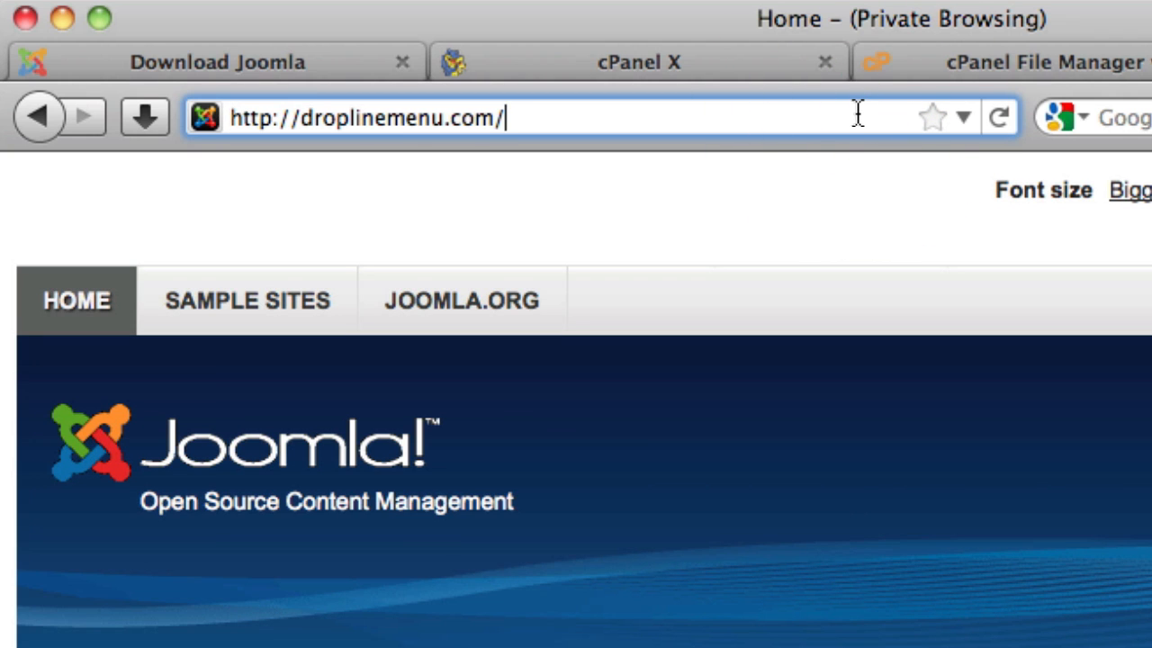
{"action": "type", "text": "administrator"}
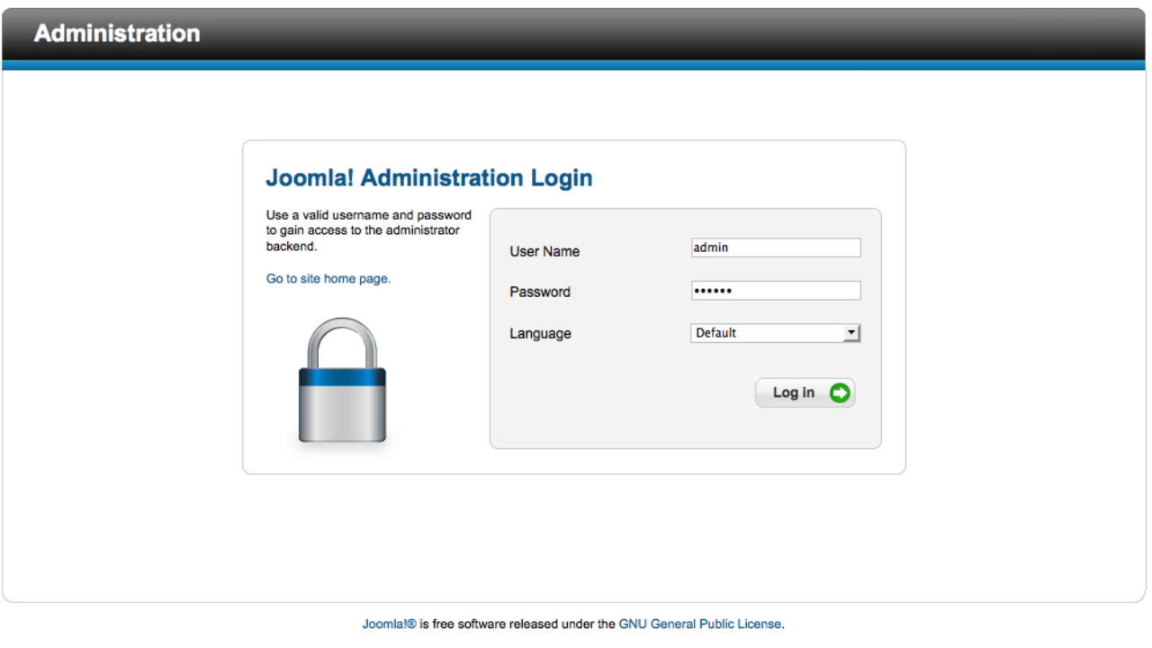
{"action": "key", "text": "Return"}
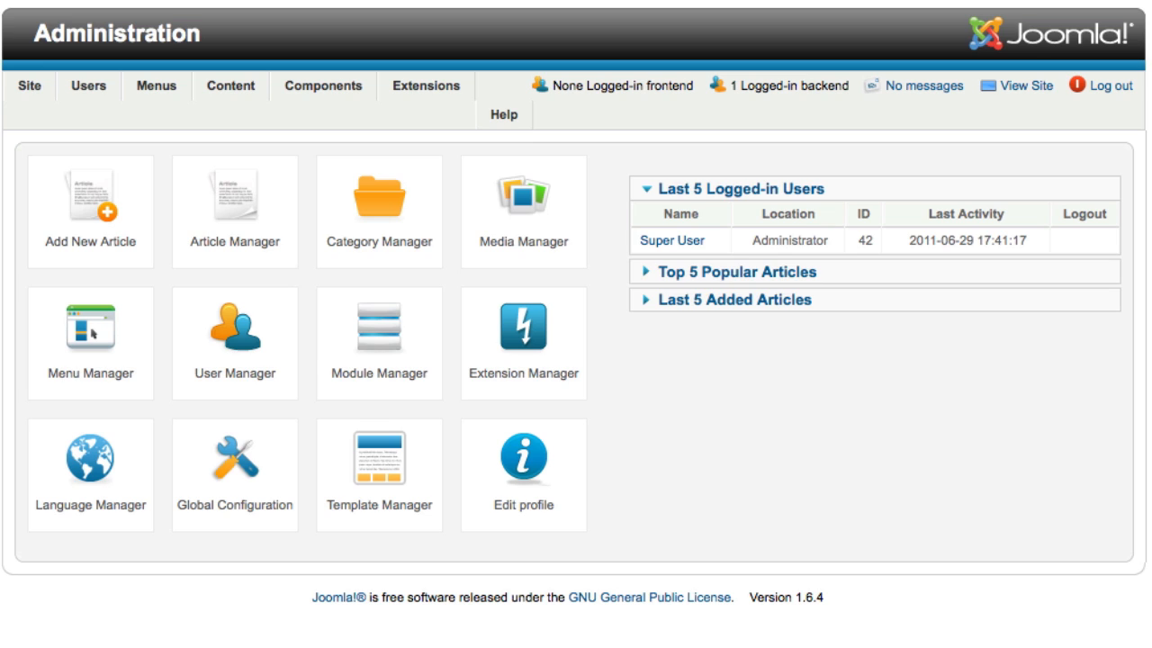